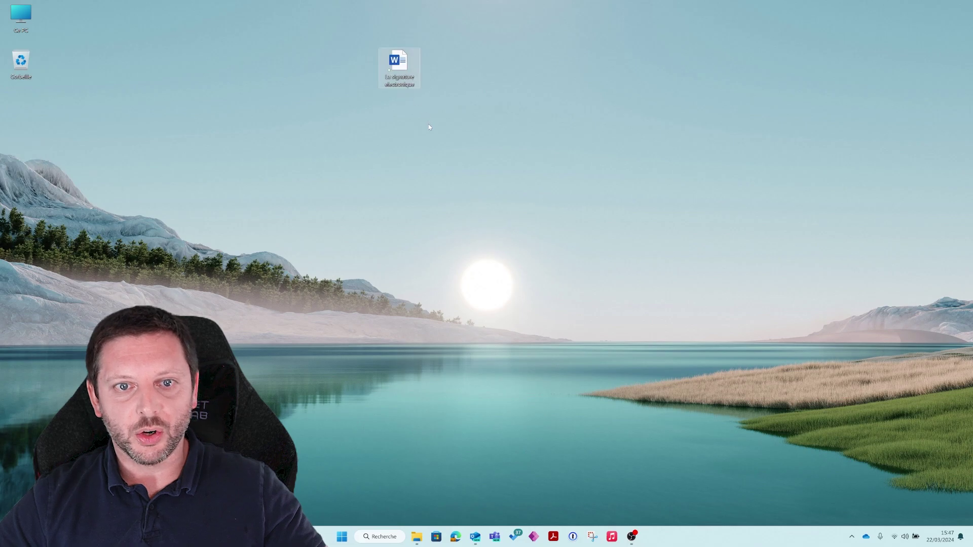
Look through the Word document, close it, and move its icon to the desktop's top-left.
double_click(404, 78)
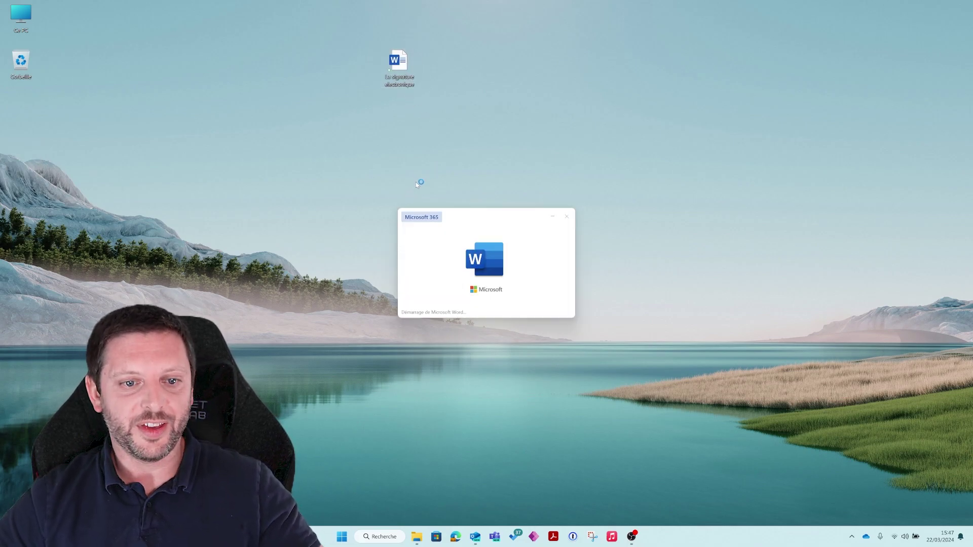
scroll(428, 213, "down", 5)
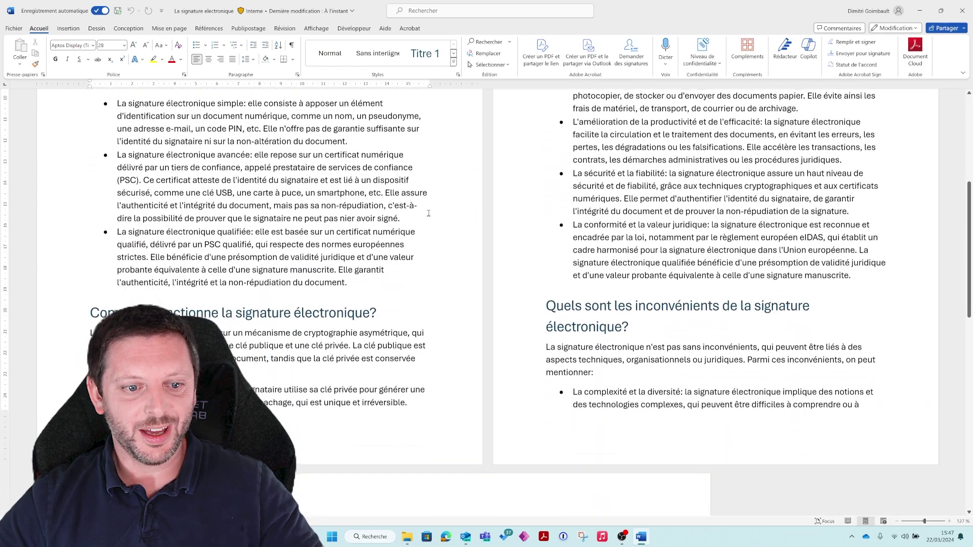
scroll(428, 213, "down", 10)
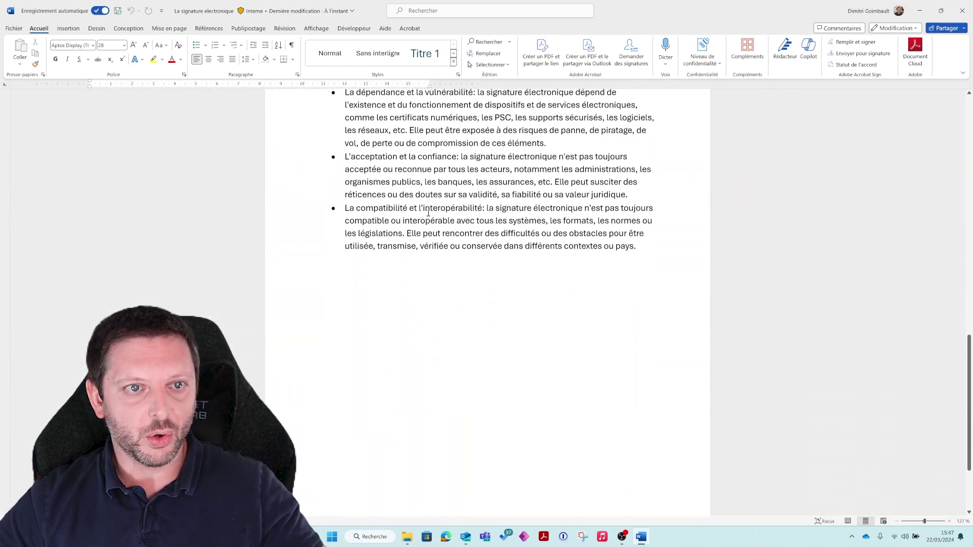
scroll(428, 212, "up", 10)
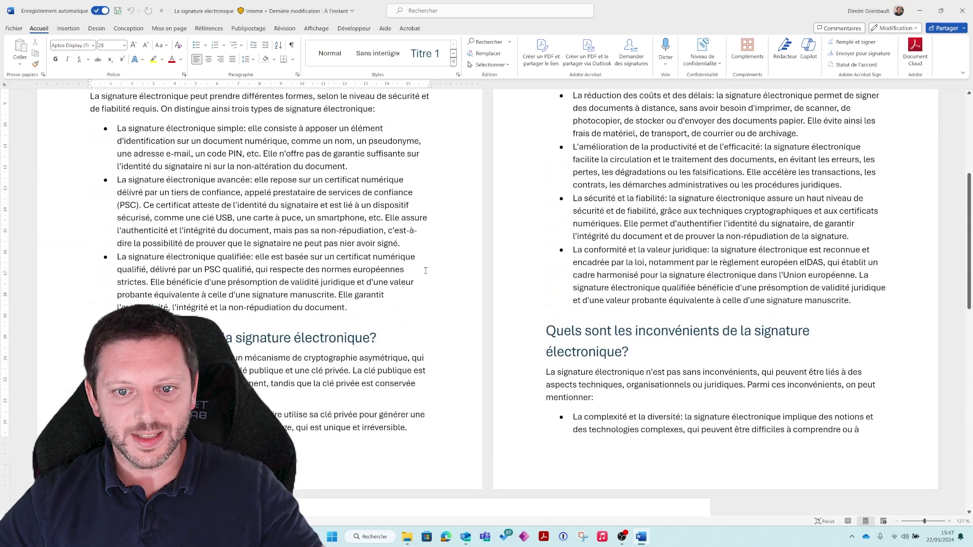
scroll(426, 271, "up", 5)
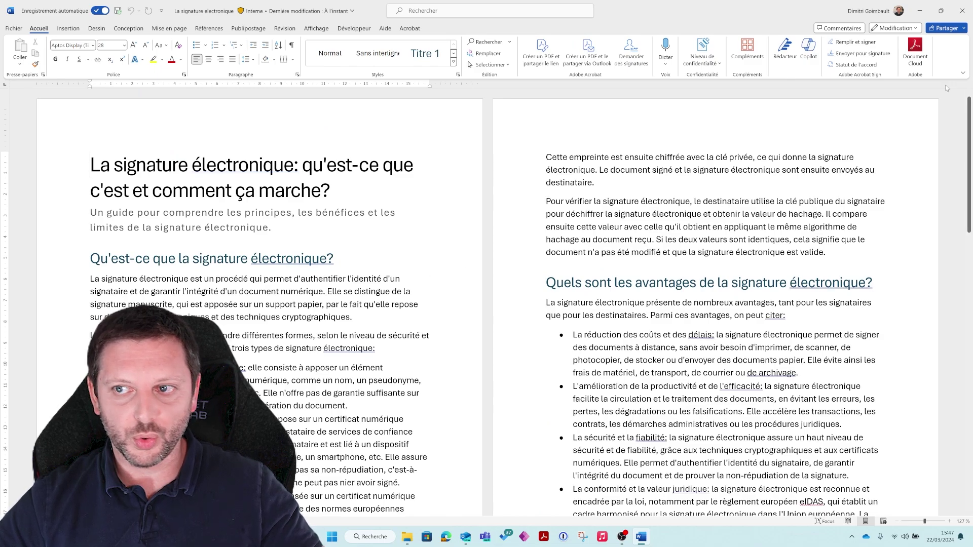
left_click(962, 10)
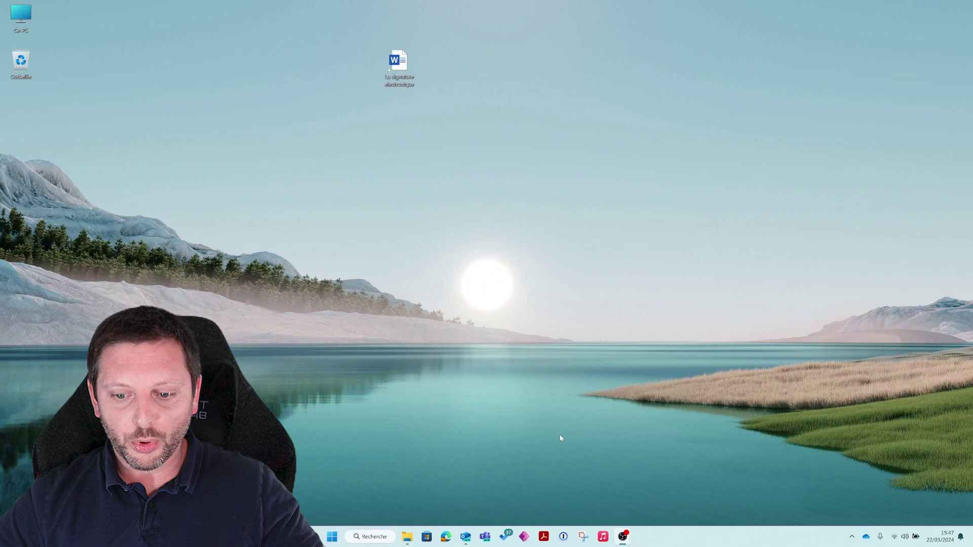
left_click_drag(400, 65, 85, 30)
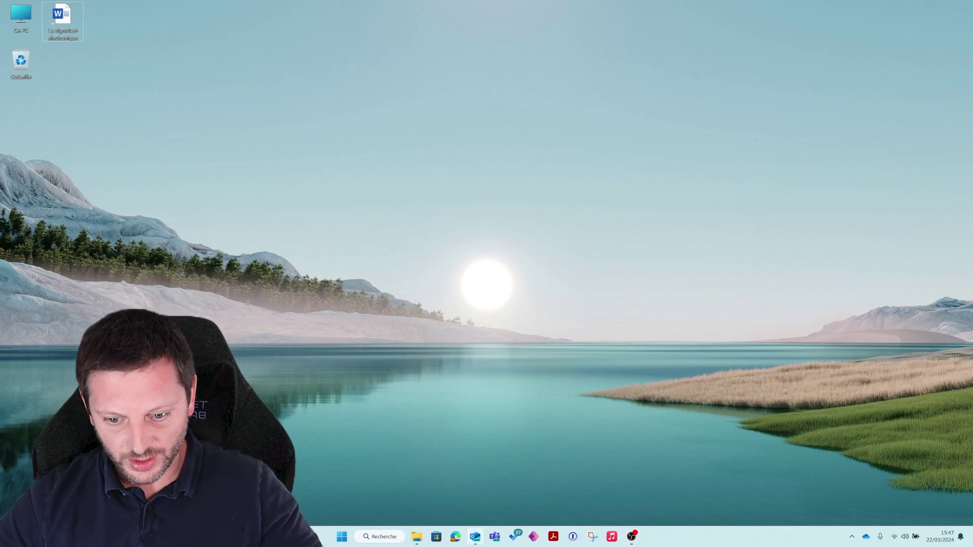
Launch Acrobat maximised and open Request e-signatures from All tools.
left_click(553, 539)
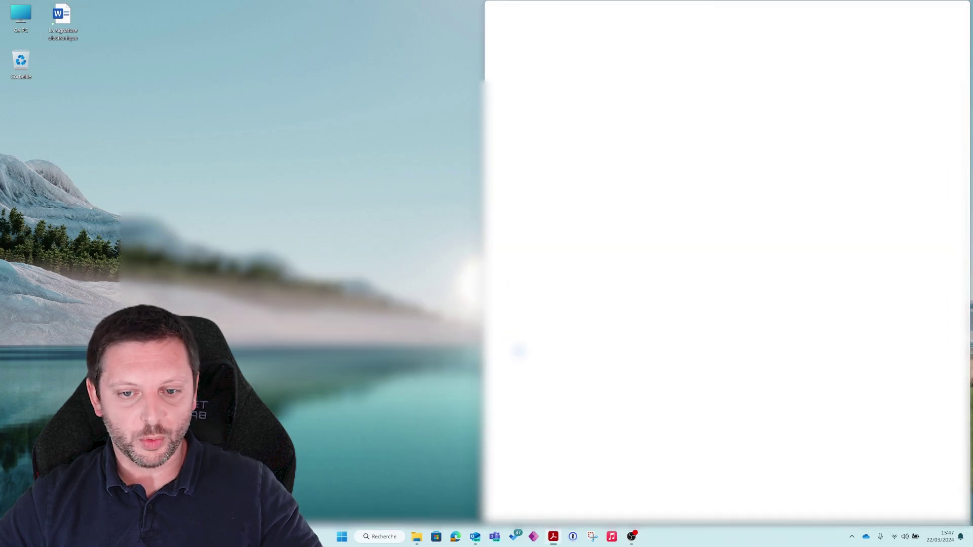
left_click(936, 7)
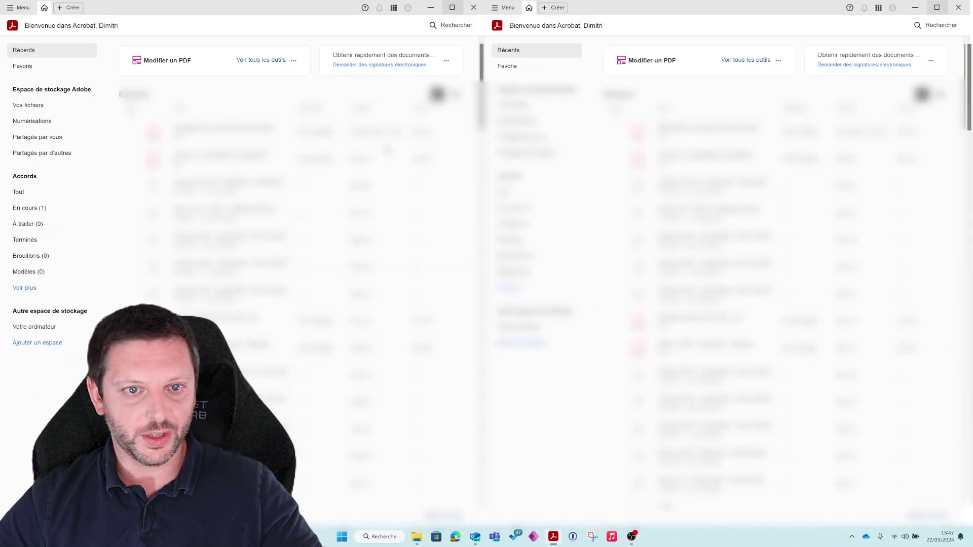
left_click(34, 197)
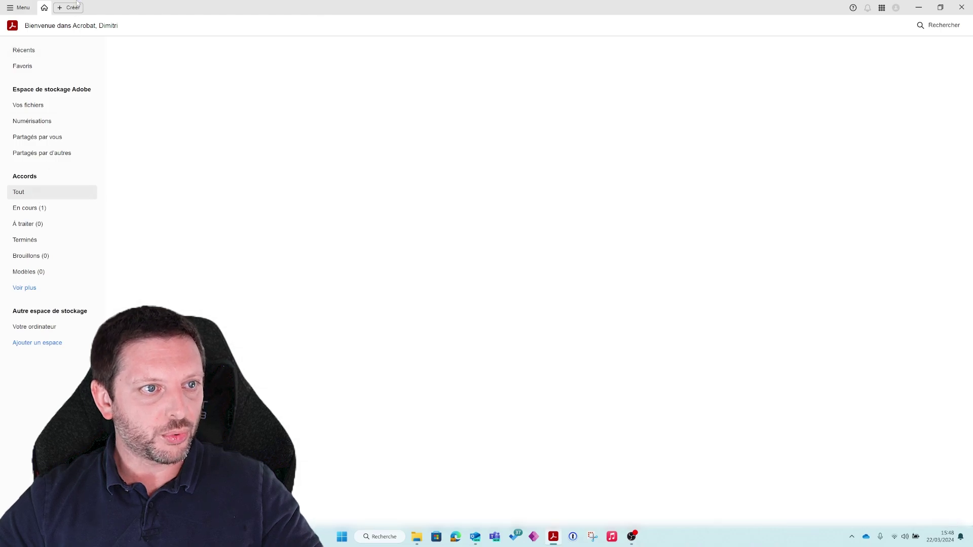
left_click(22, 66)
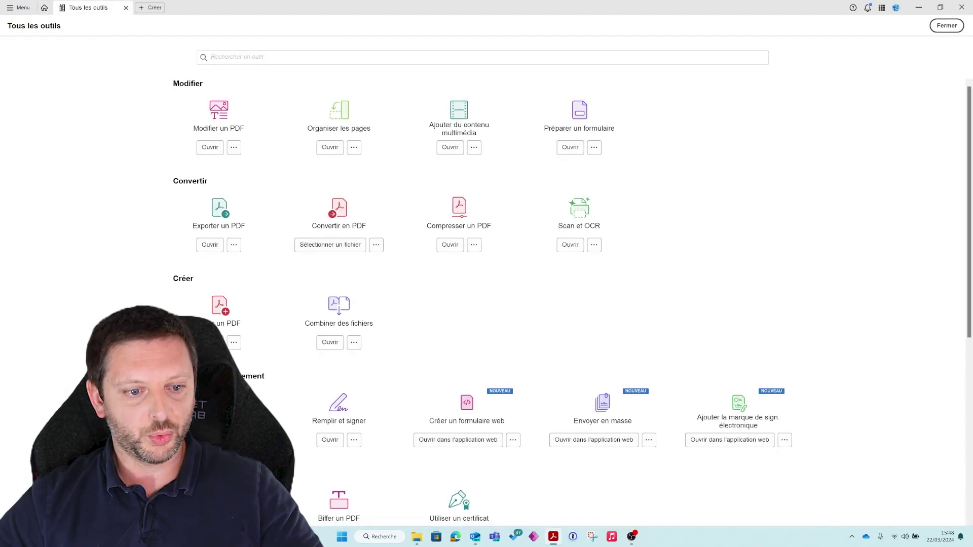
scroll(503, 299, "down", 1)
scroll(317, 343, "down", 2)
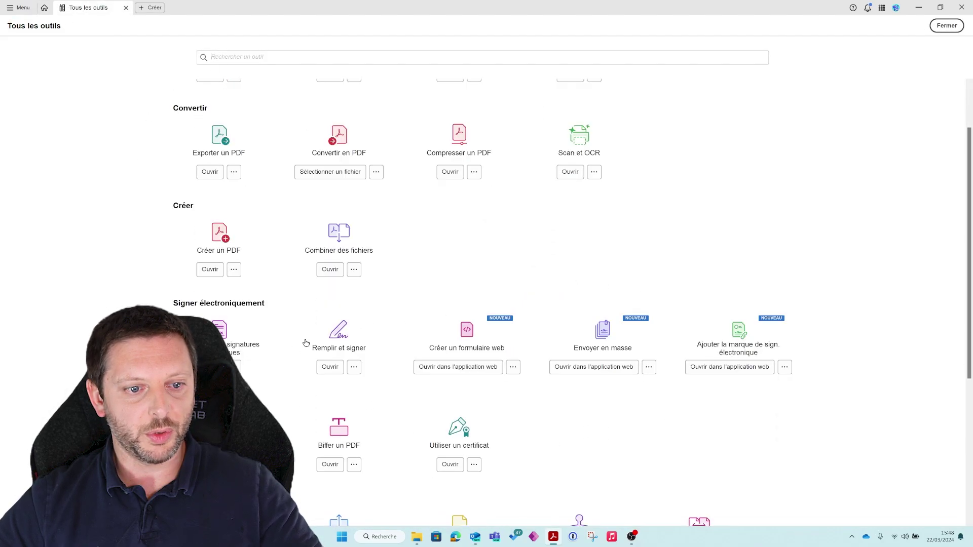
left_click(330, 367)
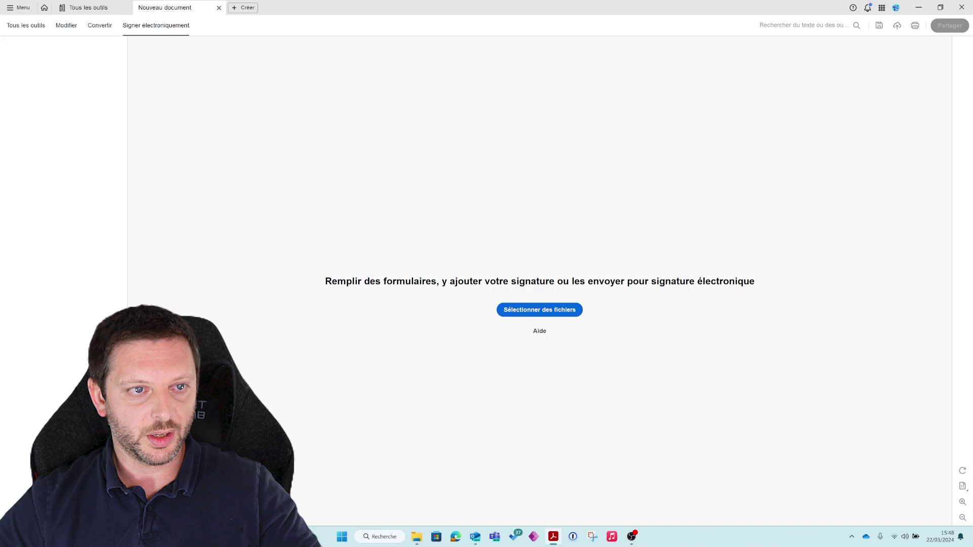
Load La signature electronique from the computer's Bureau folder as the document to sign.
left_click(540, 312)
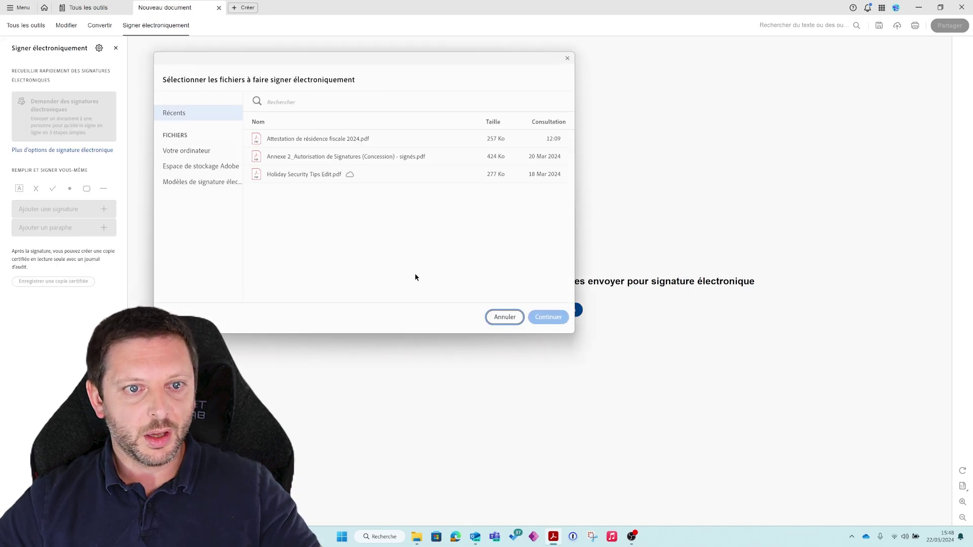
left_click(189, 152)
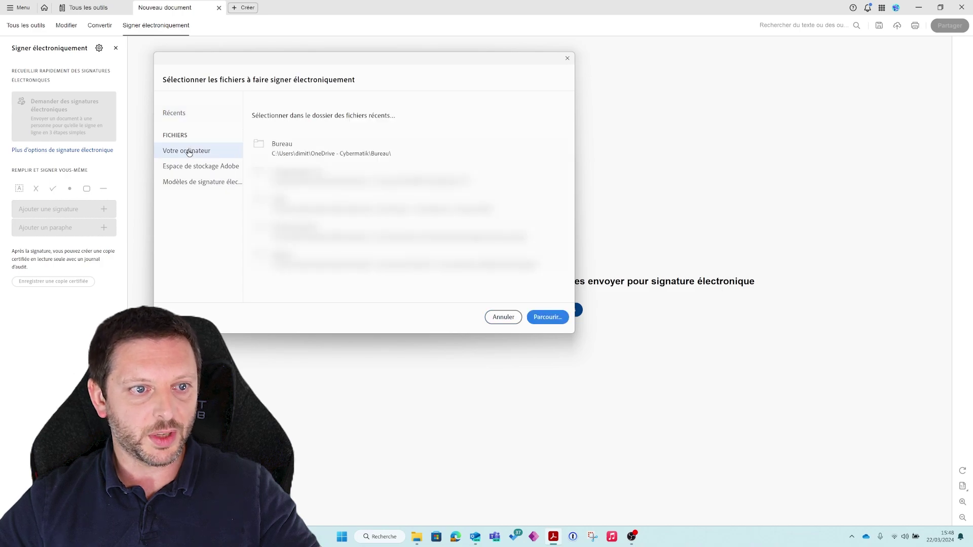
left_click(306, 156)
left_click(183, 71)
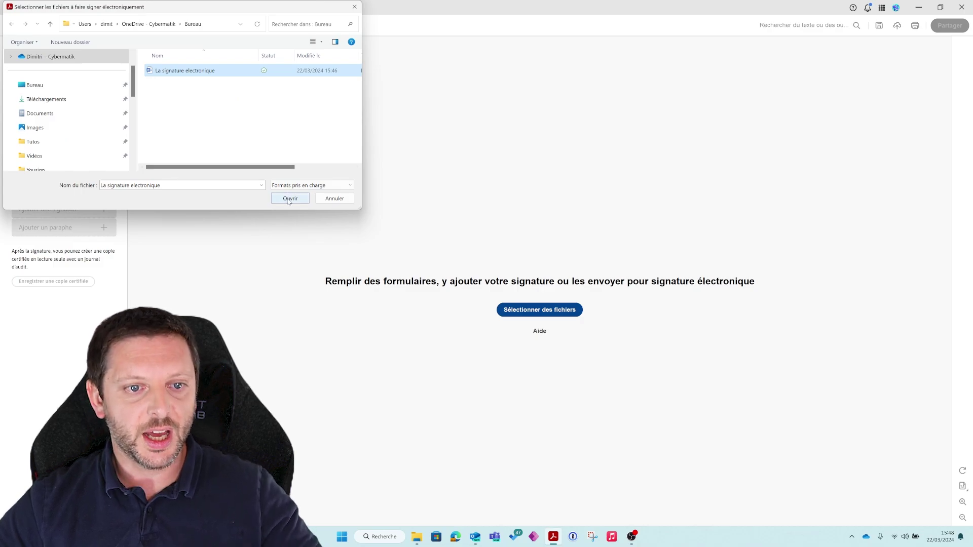
left_click(289, 199)
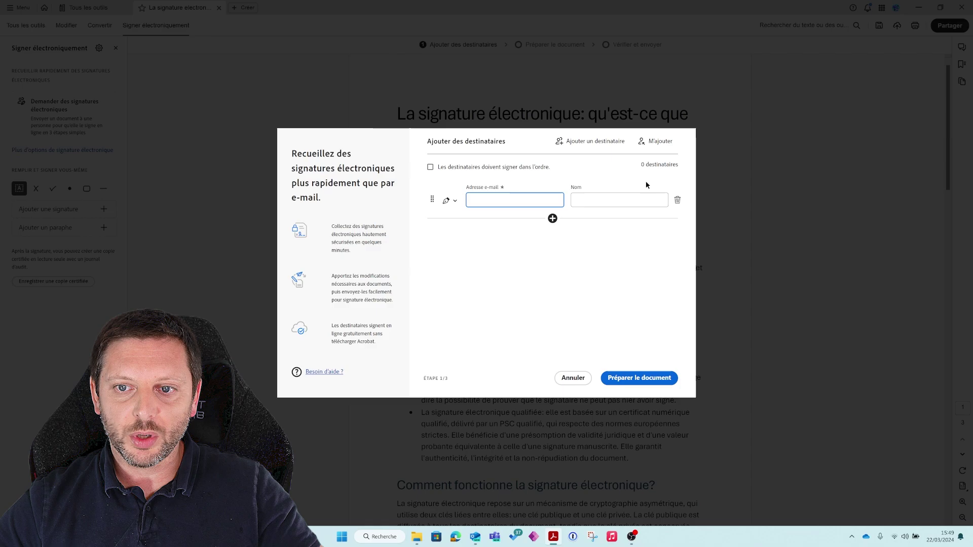
Add yourself plus a second recipient with the contact's e-mail and name, then continue to Prepare document.
left_click(661, 146)
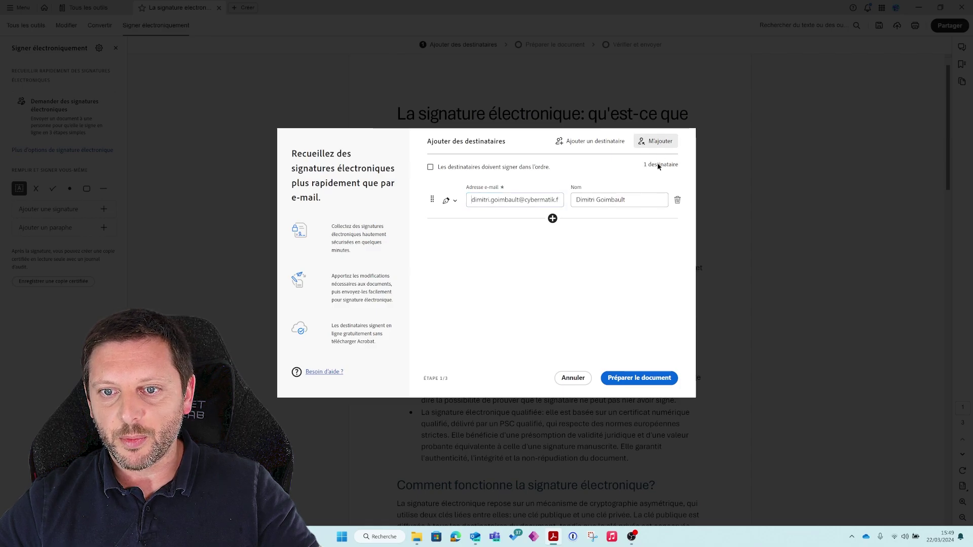
left_click(553, 221)
left_click(584, 241)
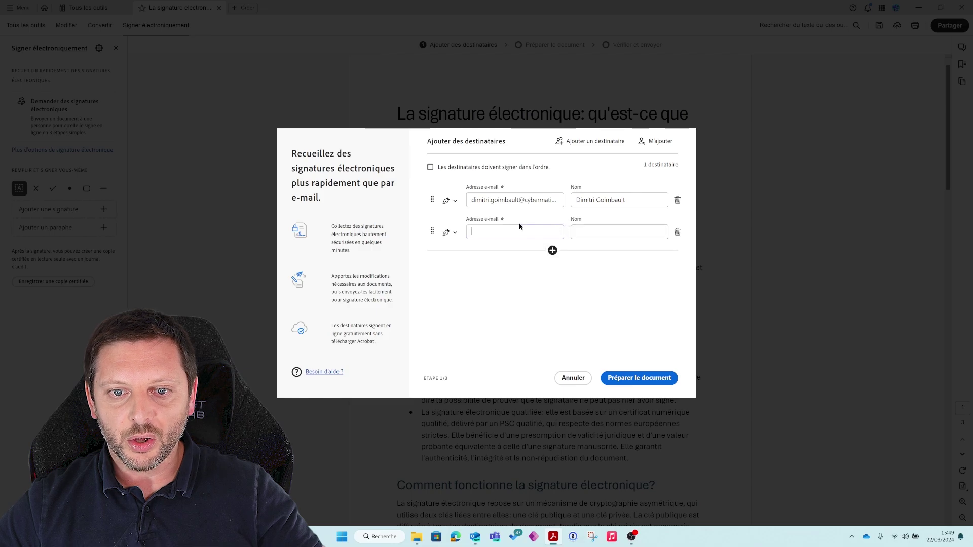
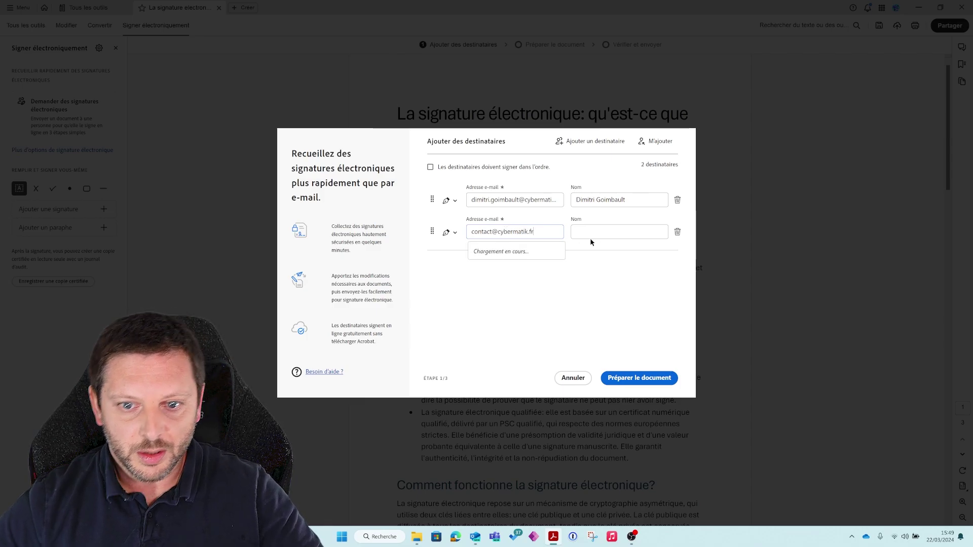
left_click(607, 230)
type("Contact")
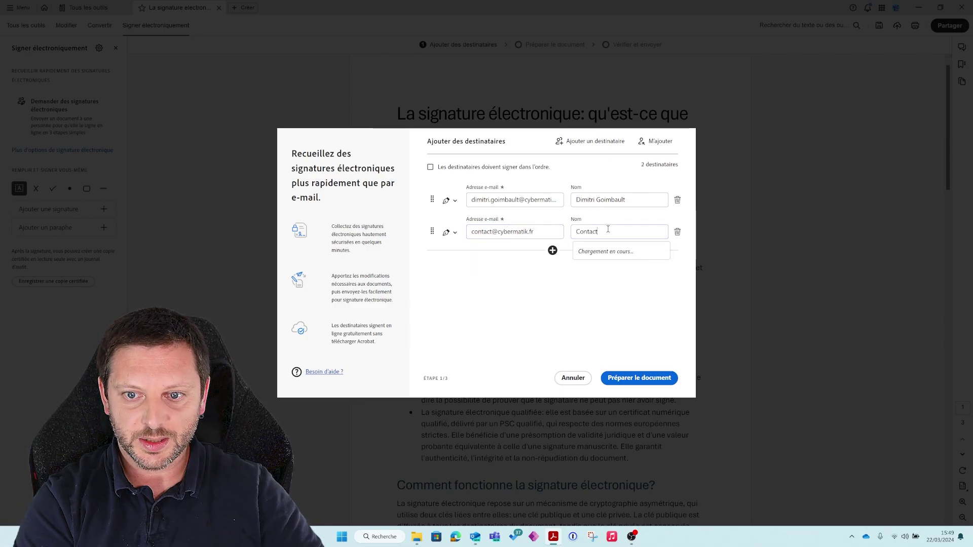
type(" Cybermatik")
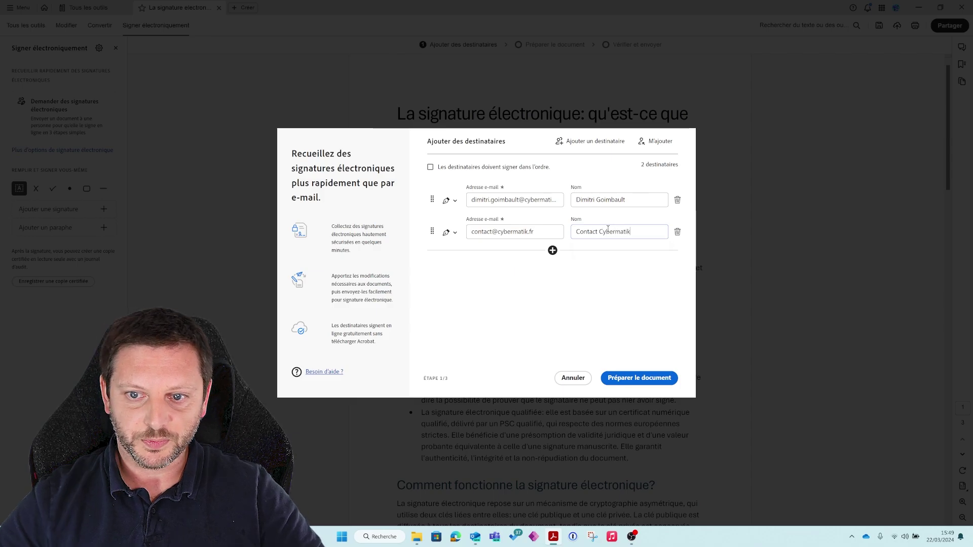
left_click(636, 378)
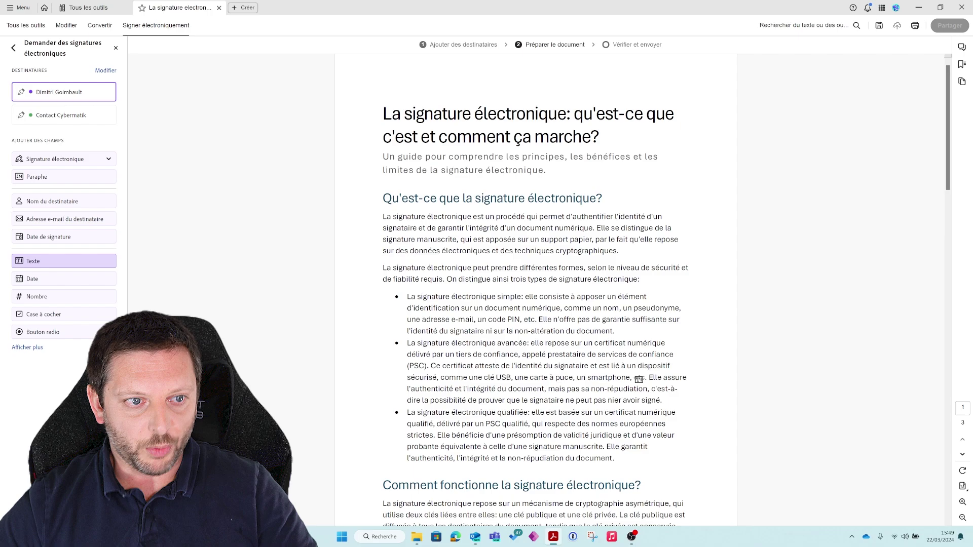
Place enlarged Signature électronique fields side by side for the first and second signers.
scroll(335, 305, "down", 15)
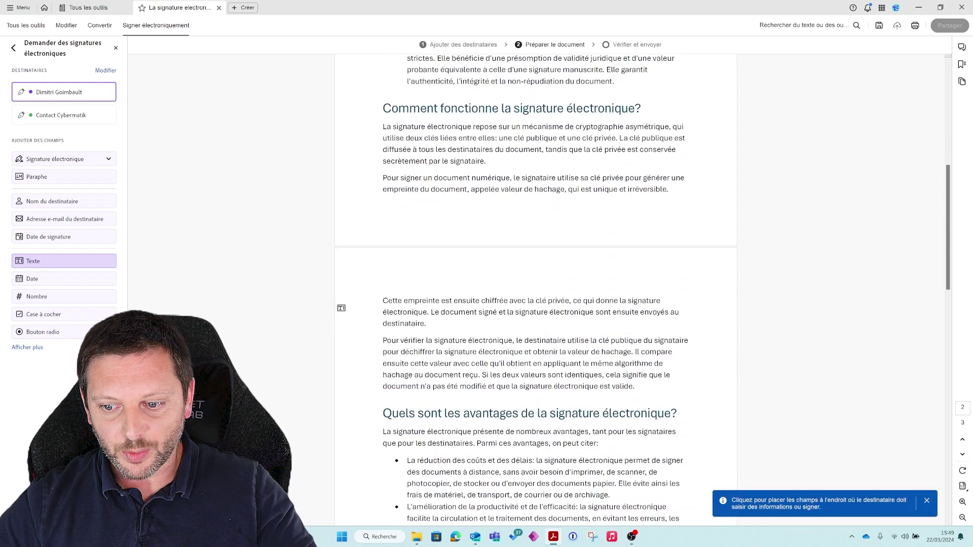
scroll(341, 308, "down", 8)
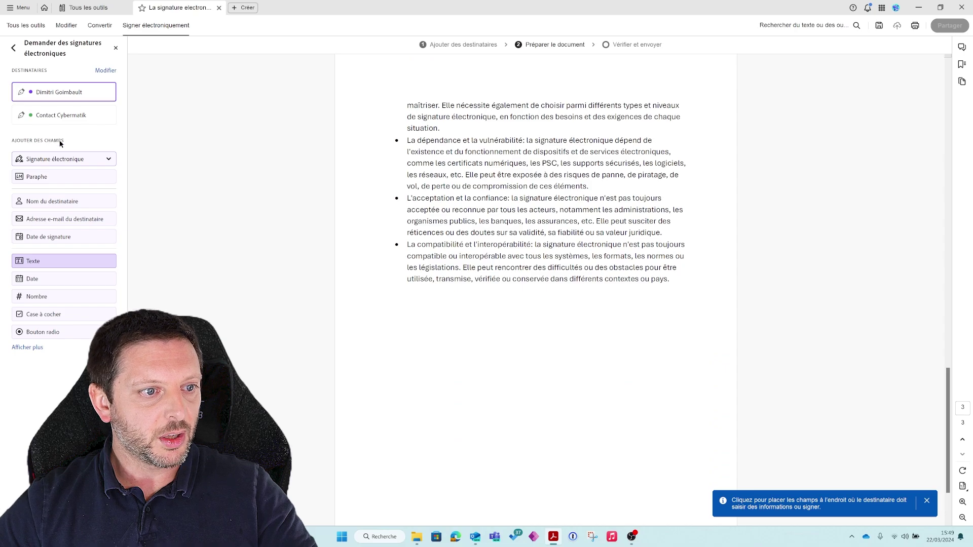
left_click(65, 159)
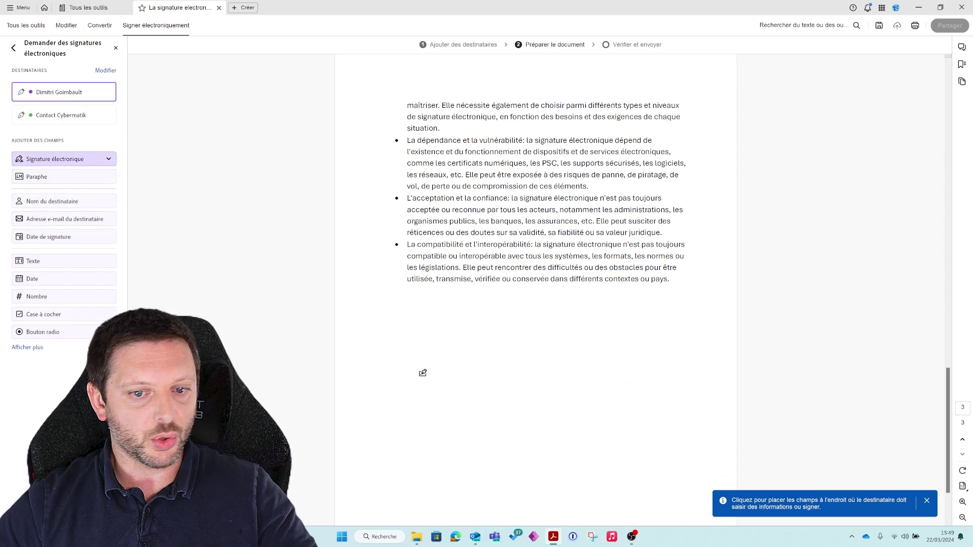
left_click(398, 330)
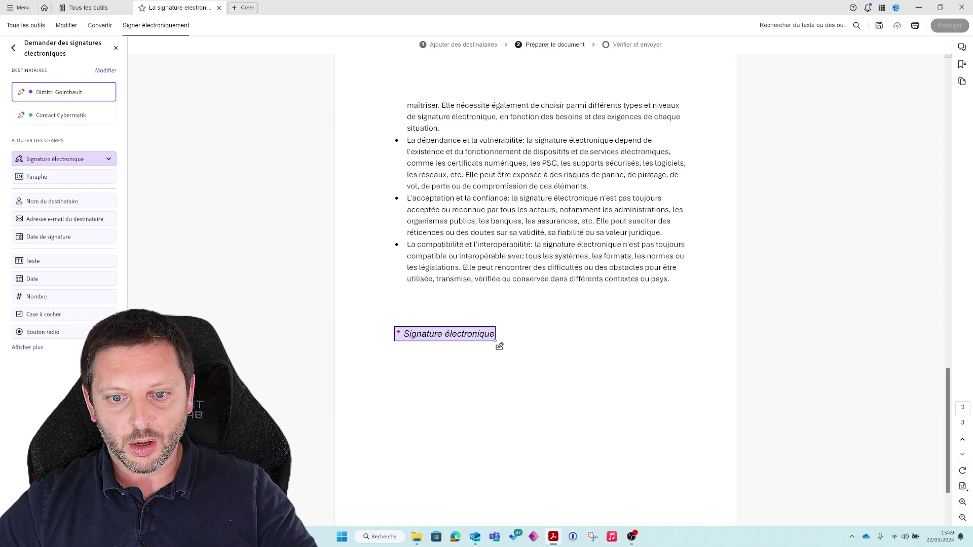
left_click_drag(495, 342, 516, 363)
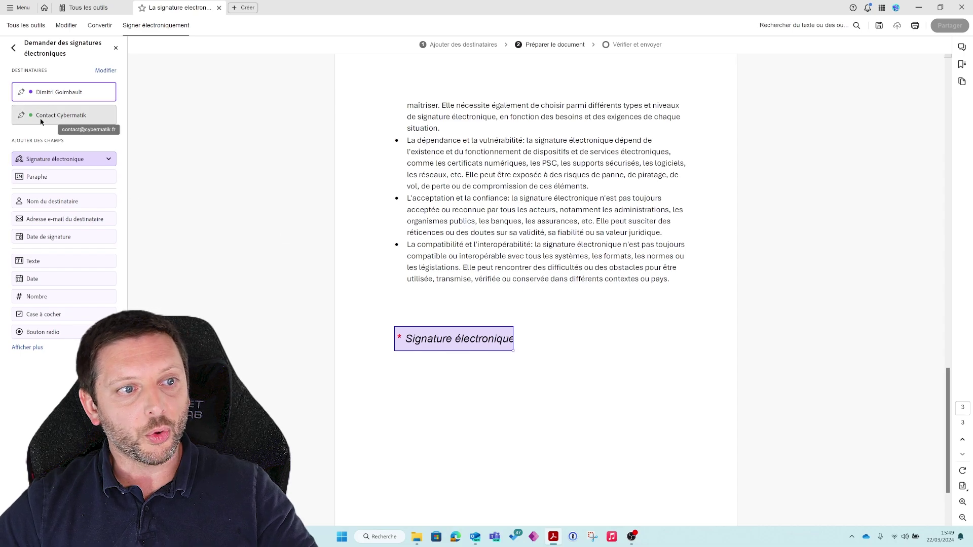
left_click(57, 116)
left_click(65, 158)
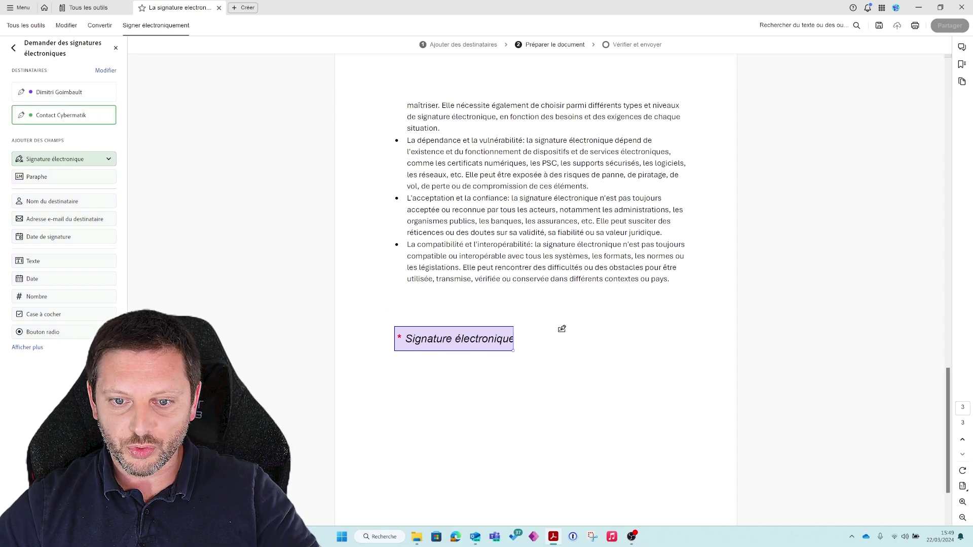
left_click(561, 329)
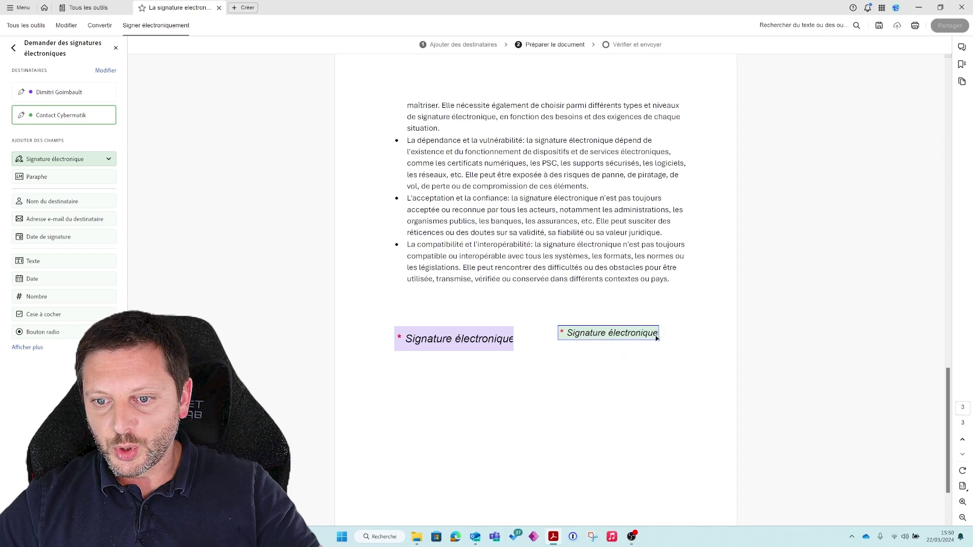
left_click_drag(663, 344, 673, 352)
Add Paraphe initials fields for the first signer at the bottom of each page.
scroll(159, 174, "up", 5)
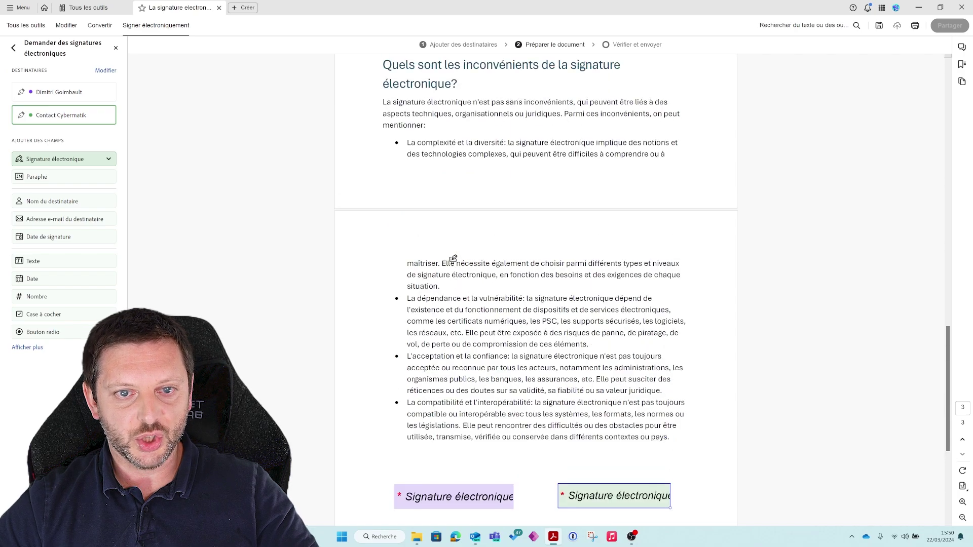
left_click(59, 91)
left_click(51, 159)
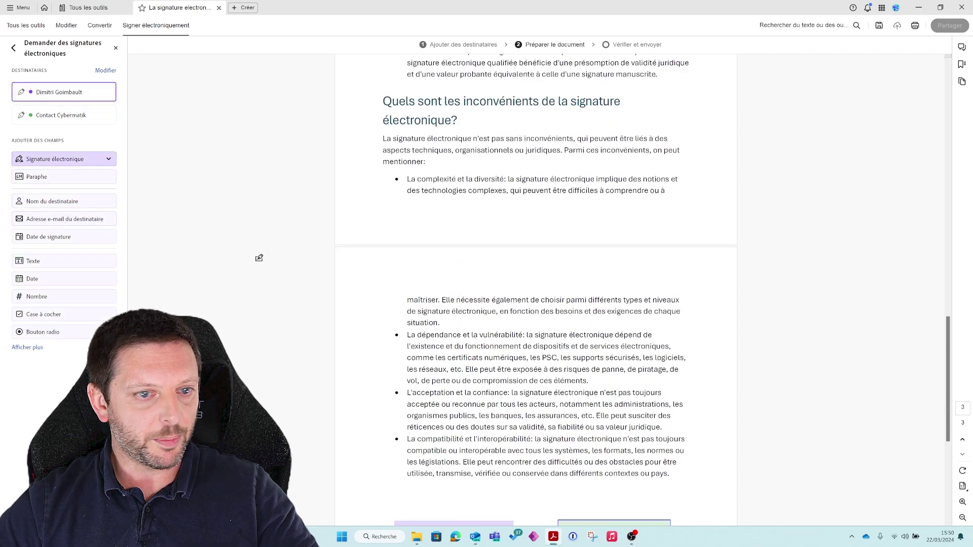
scroll(672, 277, "up", 2)
scroll(674, 275, "up", 10)
scroll(674, 275, "down", 3)
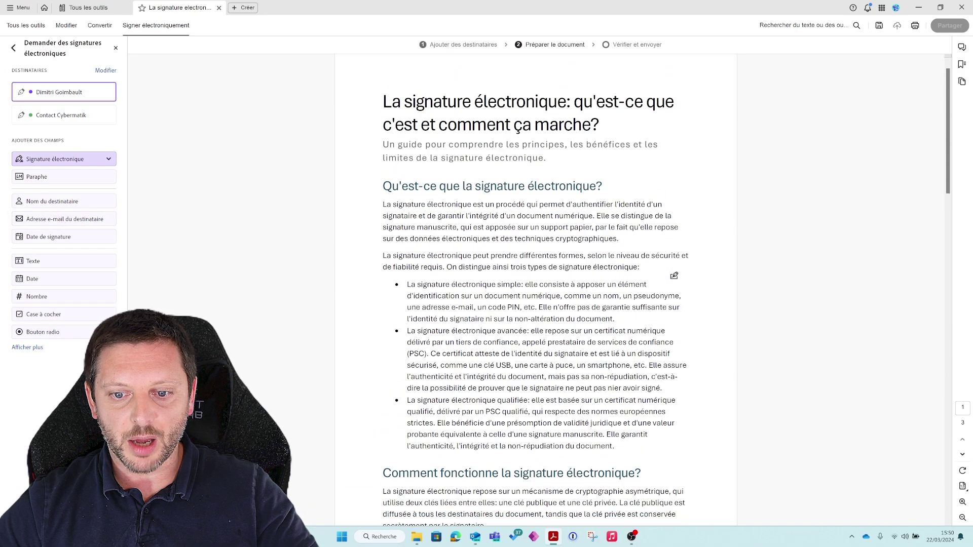
scroll(673, 276, "down", 2)
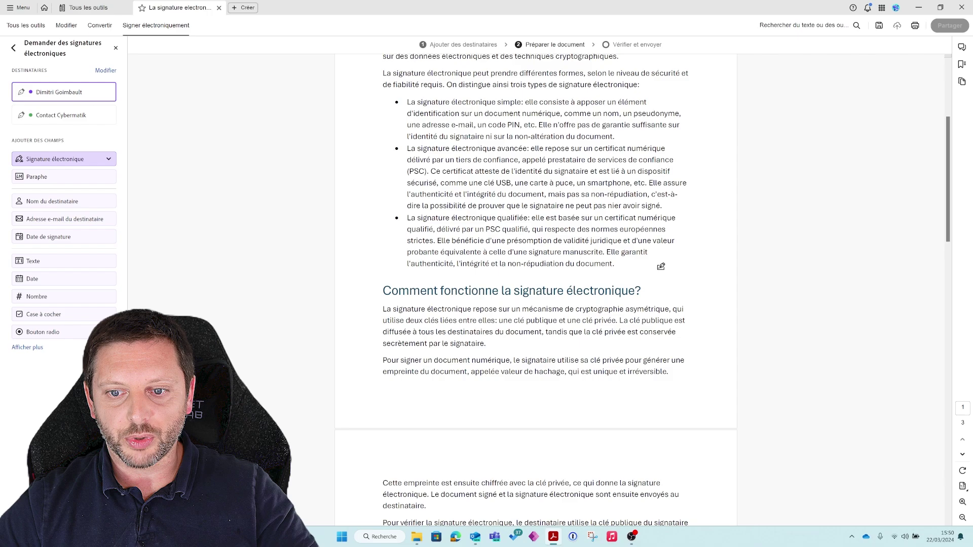
left_click(45, 178)
left_click(649, 414)
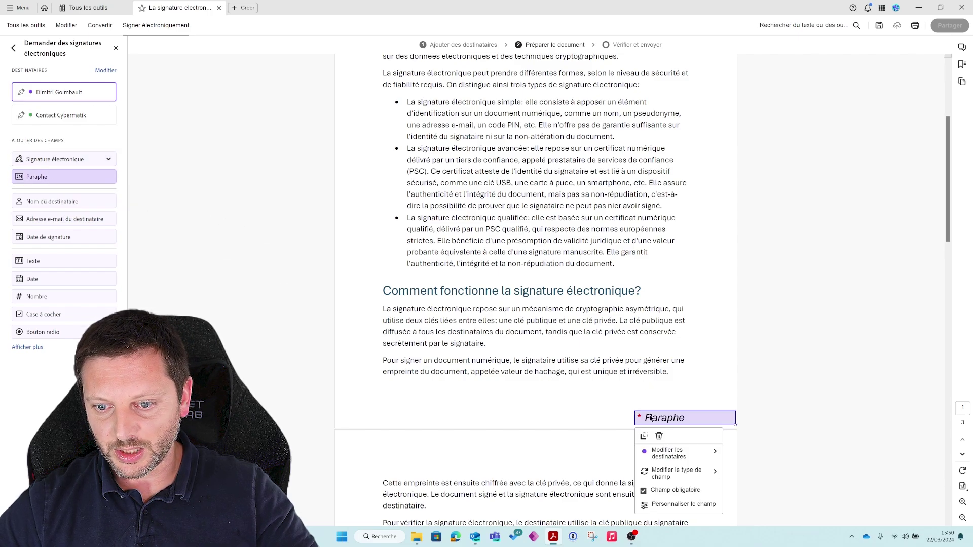
left_click(676, 416)
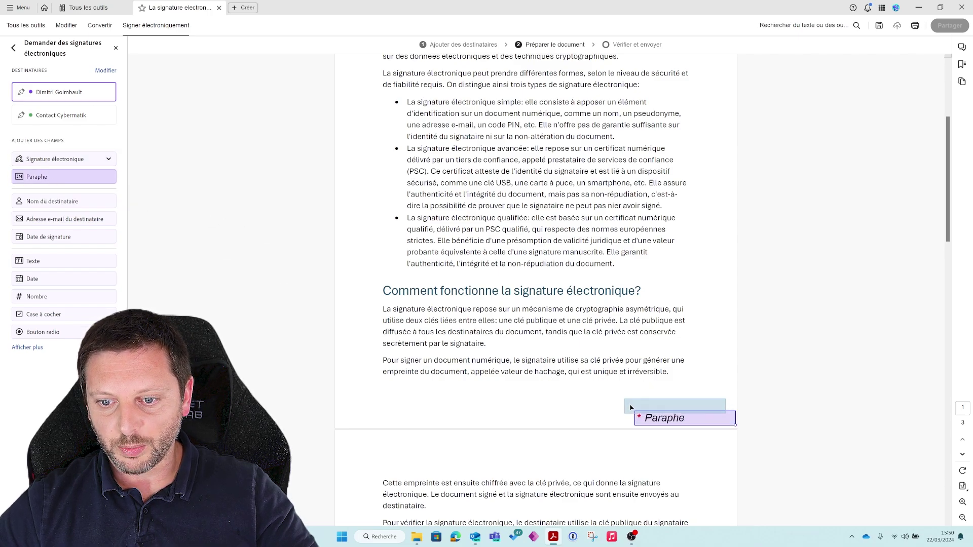
left_click(389, 418)
scroll(405, 421, "down", 10)
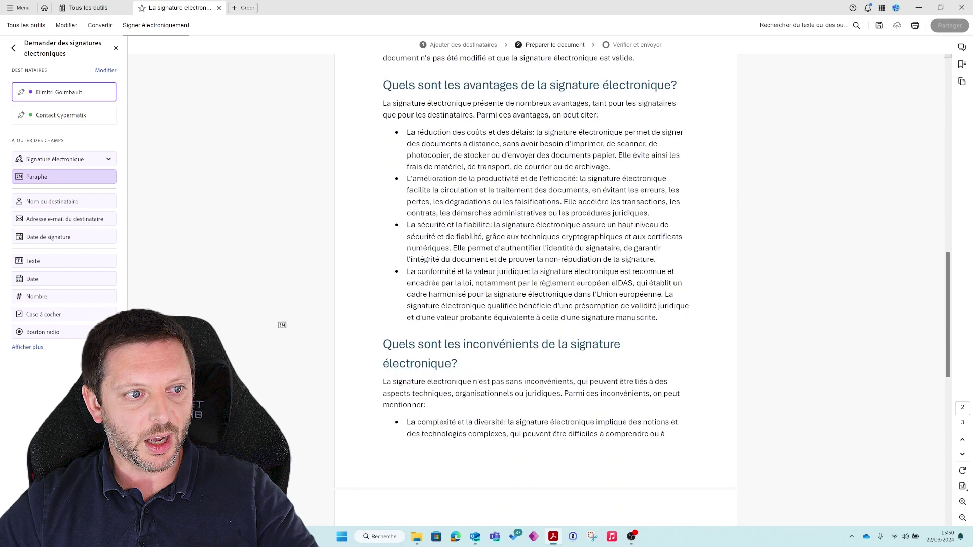
scroll(384, 411, "down", 2)
left_click(400, 402)
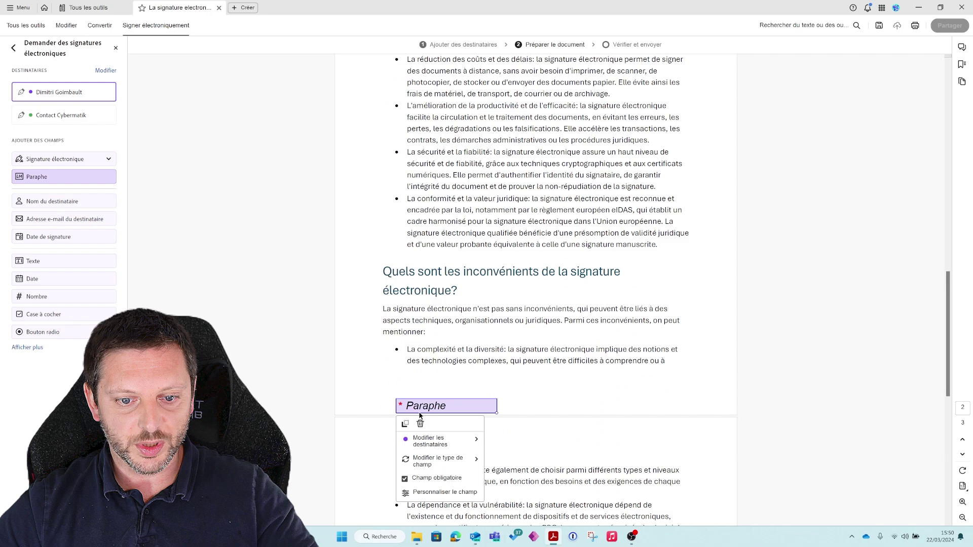
Add the second signer's Paraphe fields beside the first signer's on both pages.
left_click(67, 115)
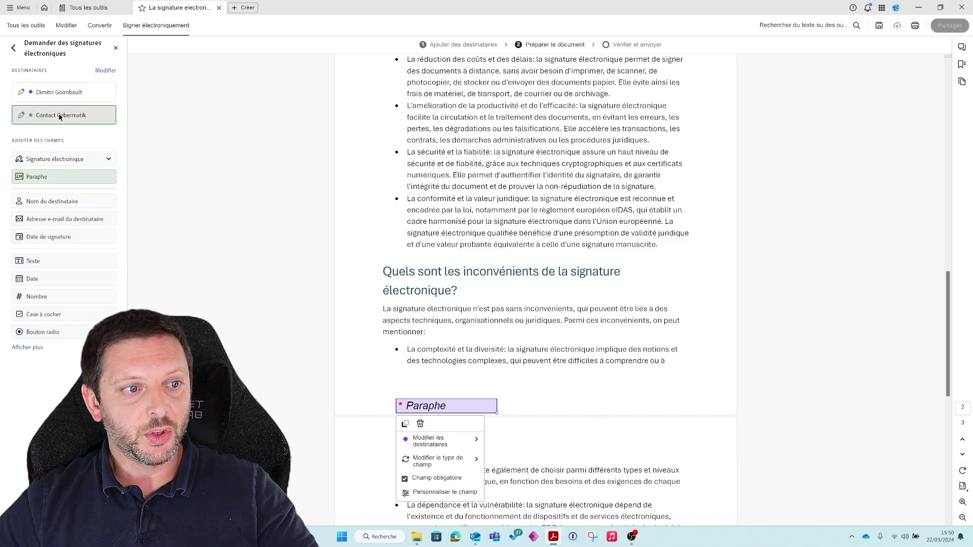
scroll(552, 268, "up", 7)
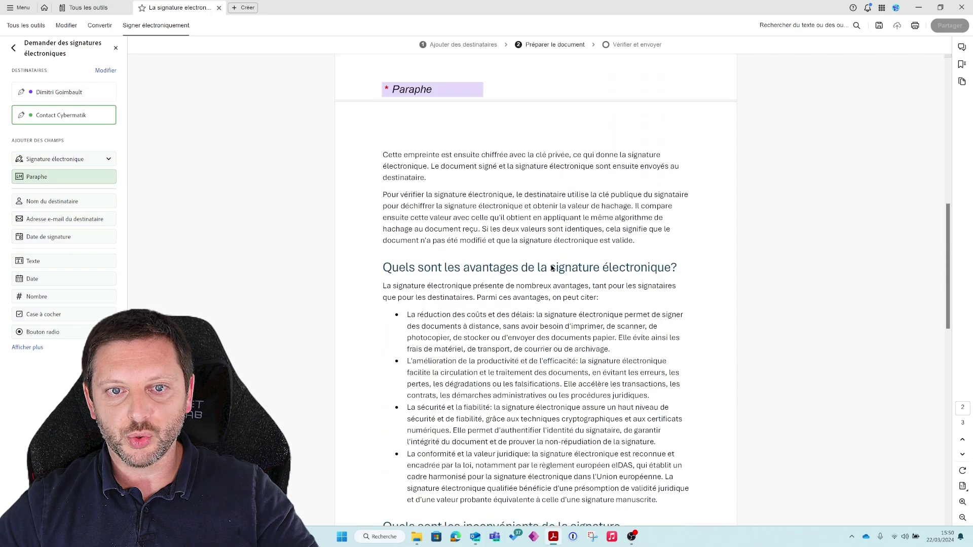
left_click(578, 85)
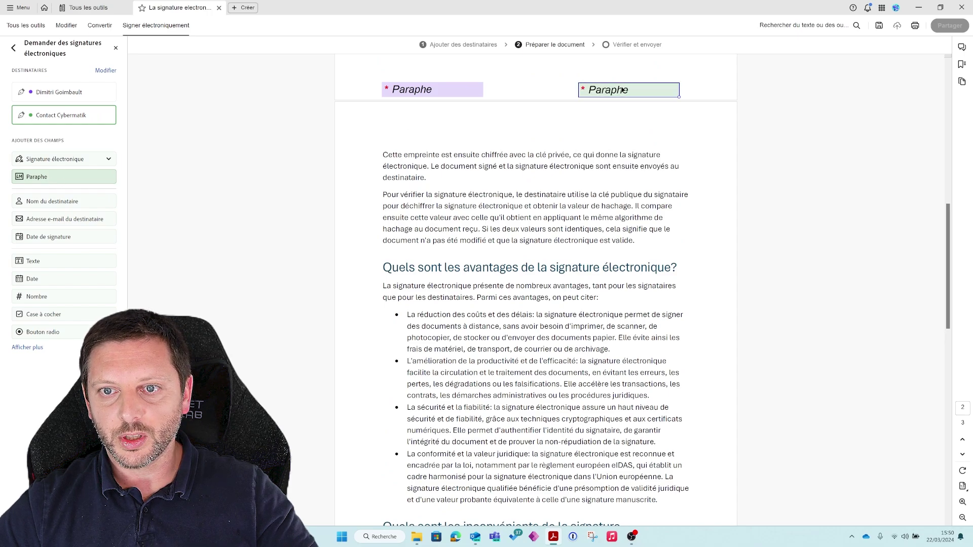
scroll(626, 145, "down", 2)
scroll(626, 145, "down", 10)
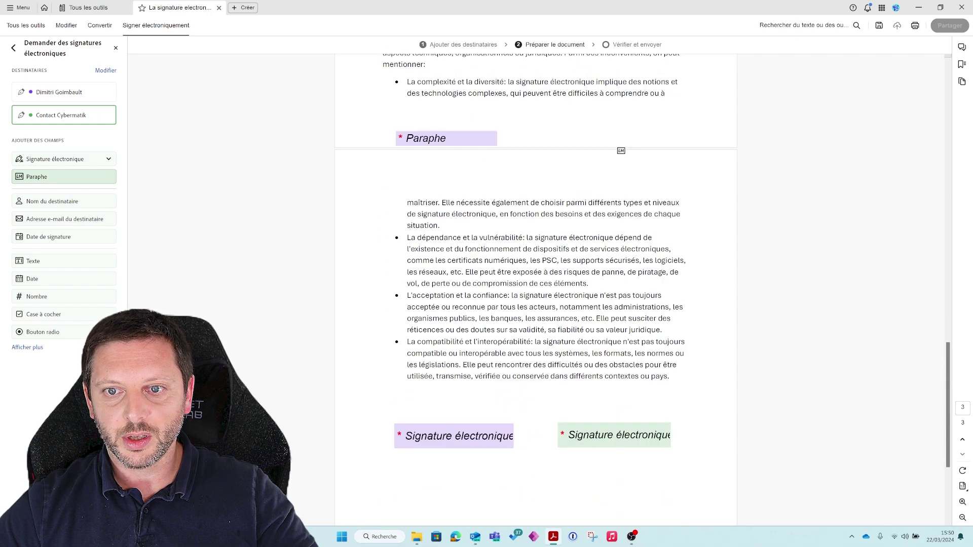
left_click(622, 146)
left_click_drag(627, 139, 590, 143)
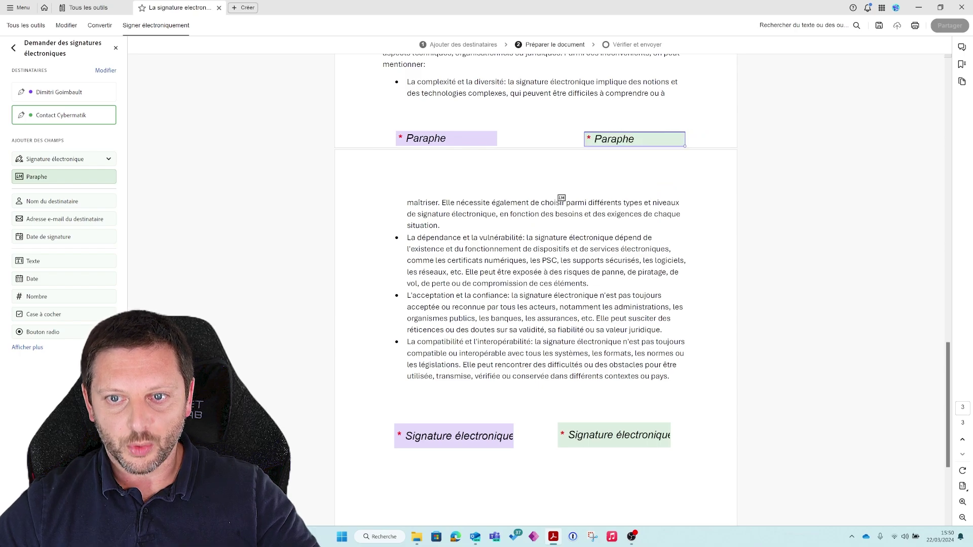
scroll(563, 193, "up", 4)
scroll(360, 252, "up", 4)
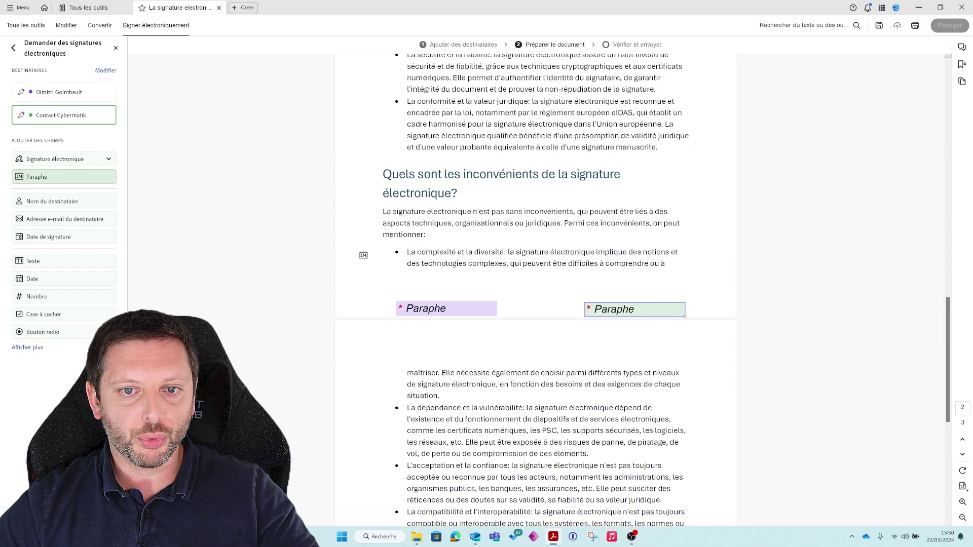
scroll(192, 274, "down", 13)
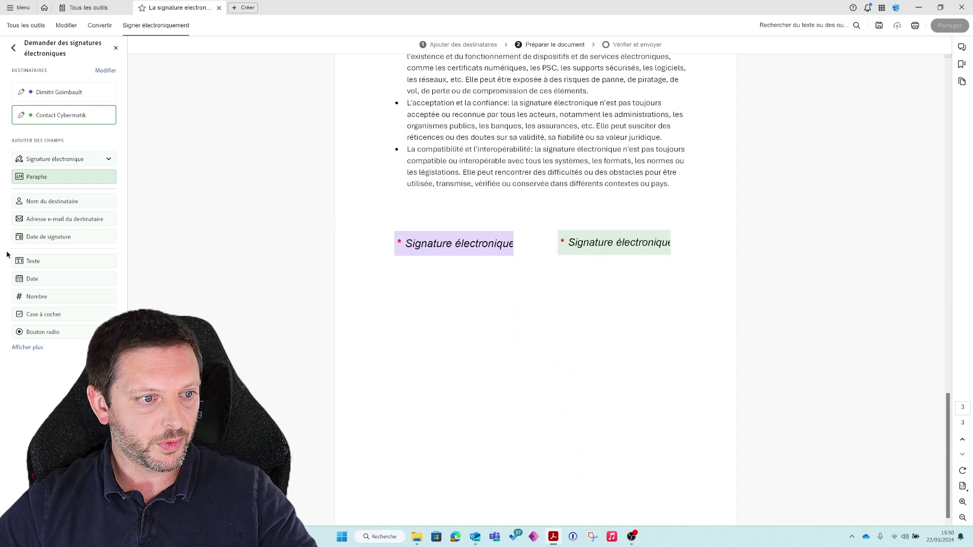
Place an enlarged Texte field for the first signer below the signature fields.
left_click(59, 92)
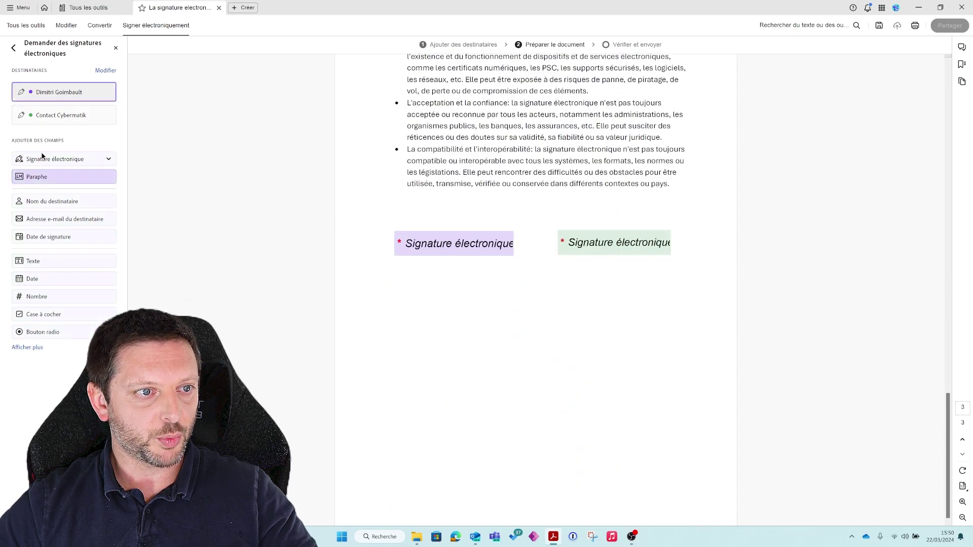
left_click(40, 261)
left_click(390, 310)
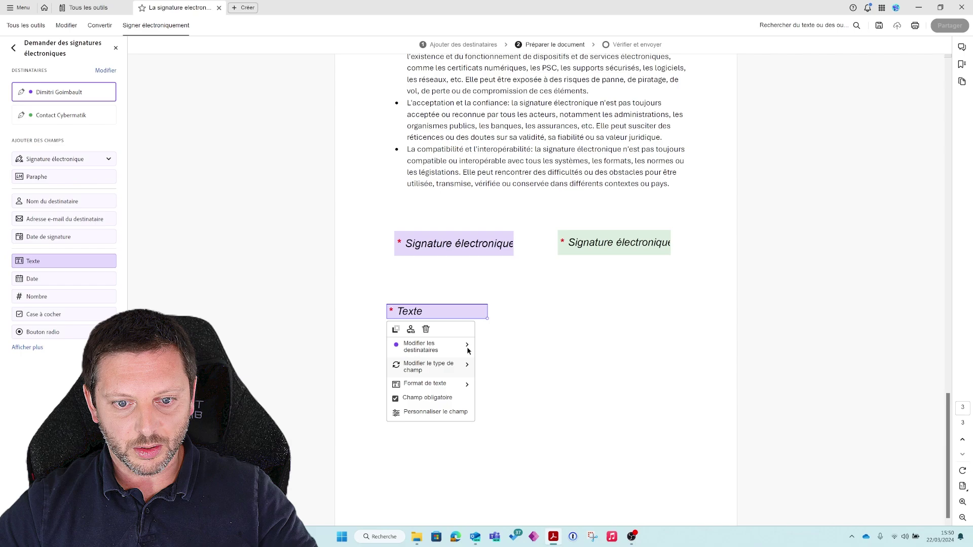
left_click(488, 319)
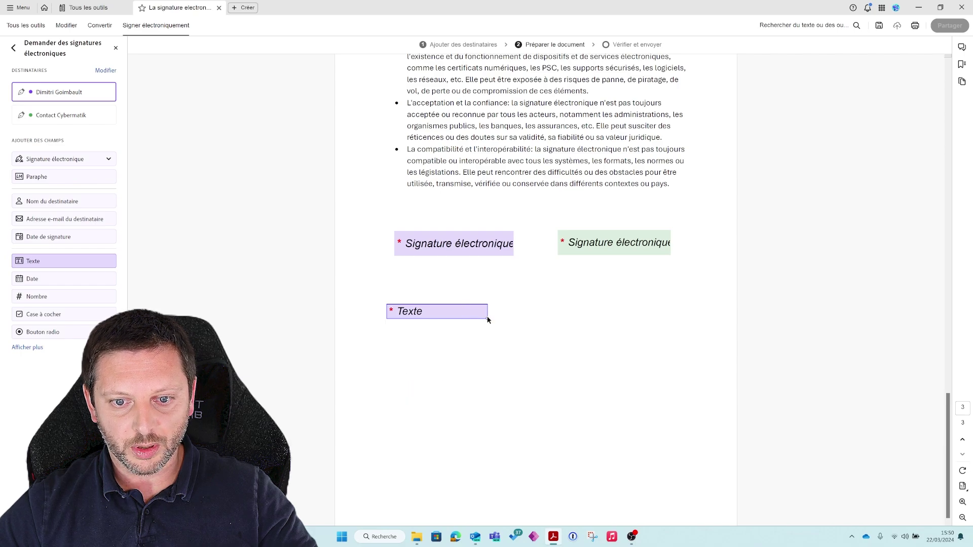
left_click_drag(488, 320, 521, 352)
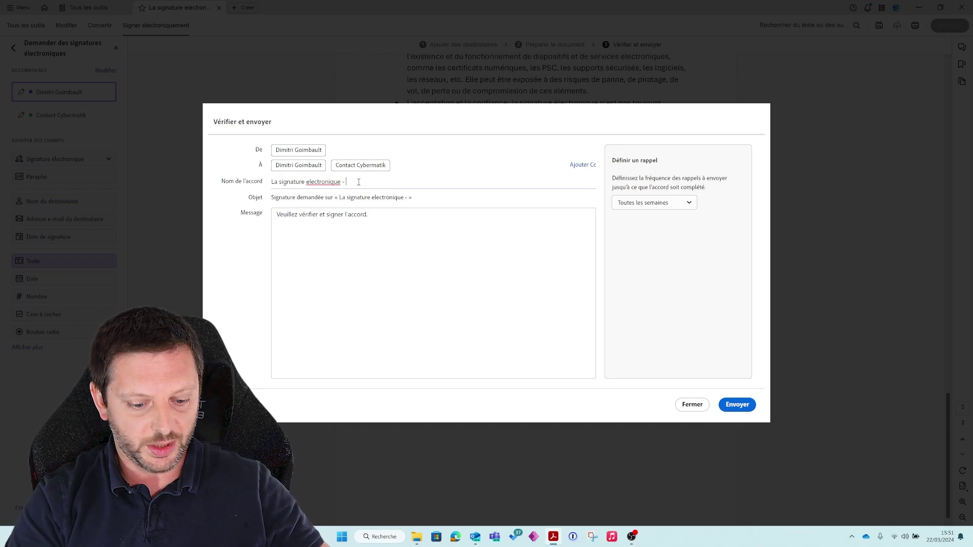
Name the agreement 'La signature electronique - Exemple Youtube' and replace the default message.
type("emple Youtube")
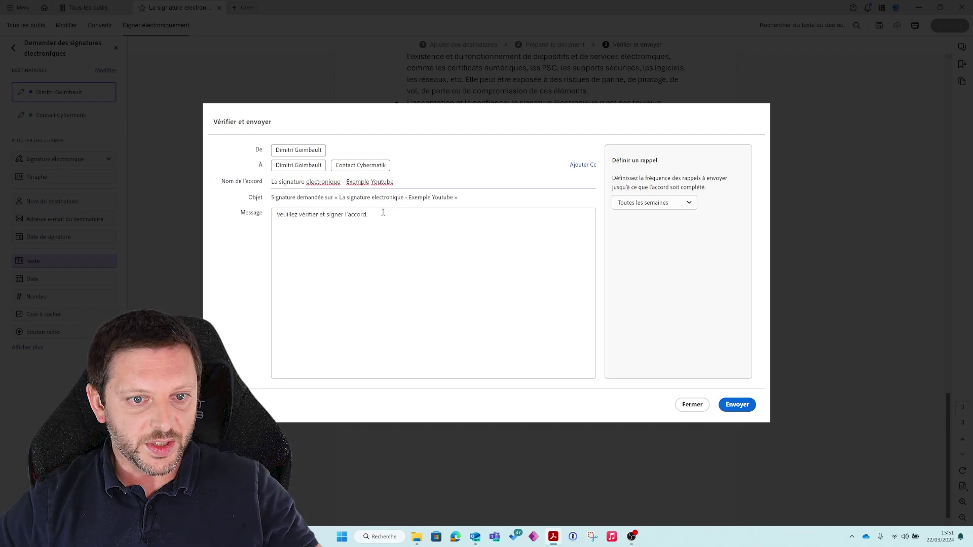
left_click_drag(382, 214, 254, 209)
type("Merci")
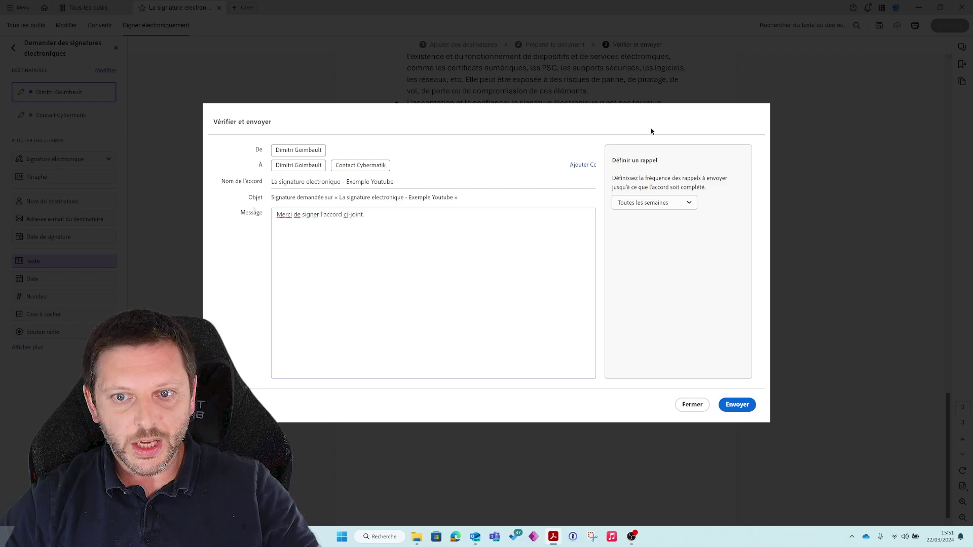
Try entering a Cc recipient's e-mail, then send the agreement for signature.
left_click(574, 167)
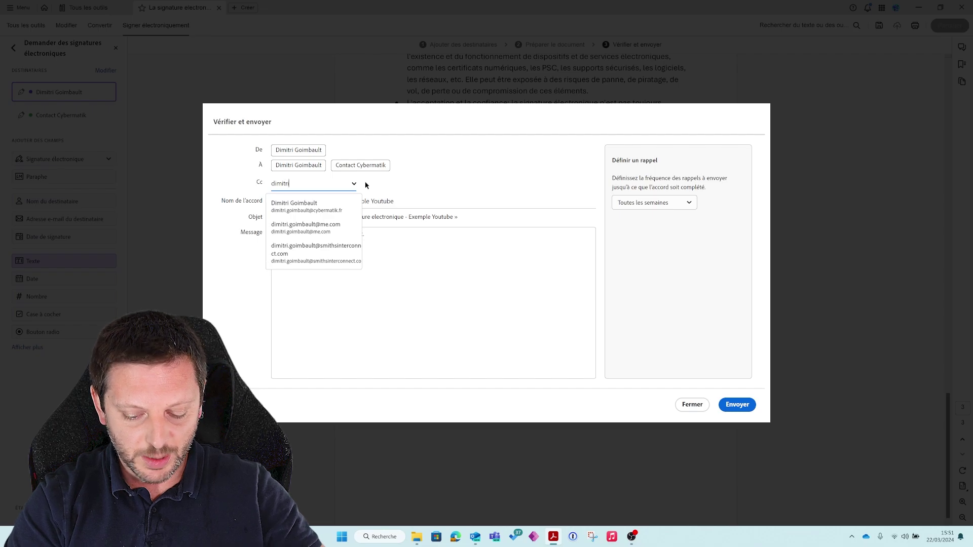
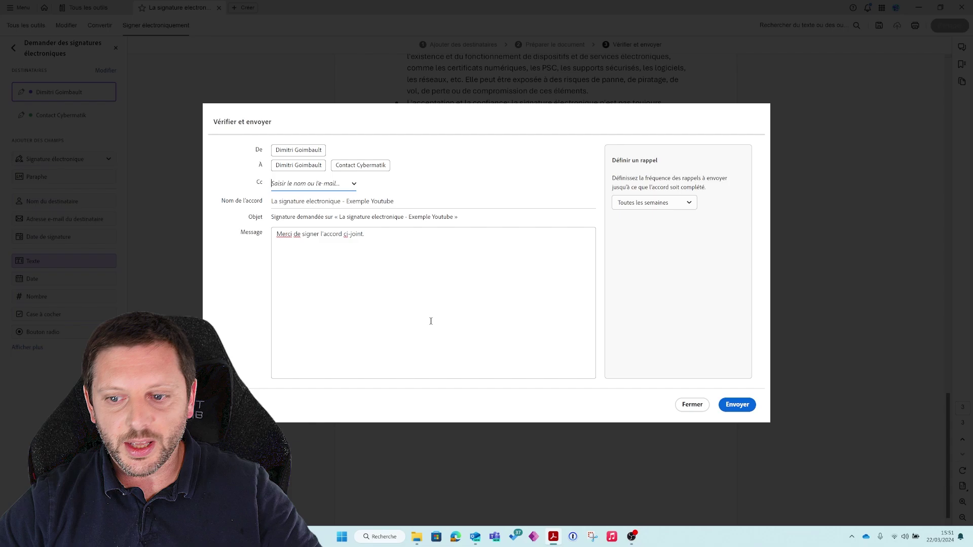
left_click(737, 405)
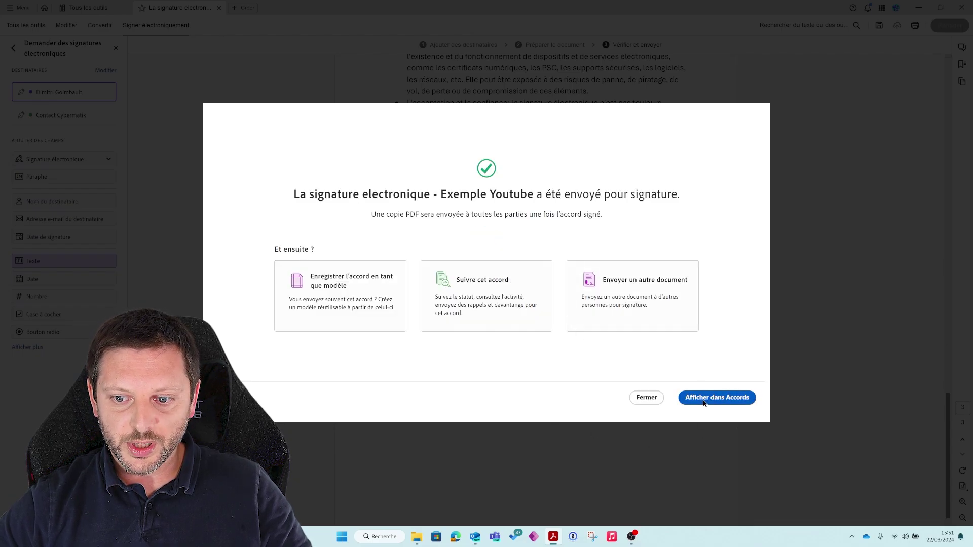
Check the Exemple Youtube agreement's status in Tous les accords: À traiter, 0 of 2 signed.
left_click(752, 397)
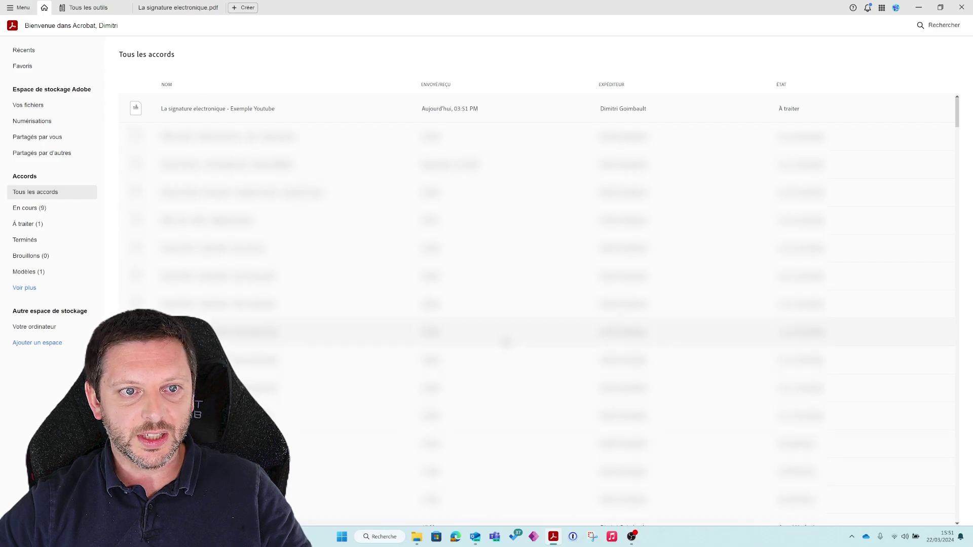
left_click(273, 110)
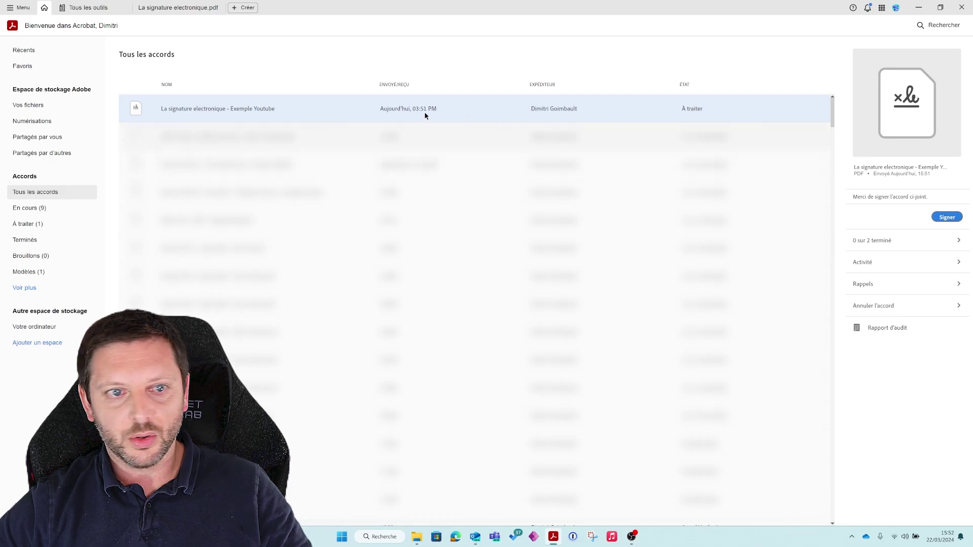
left_click(951, 222)
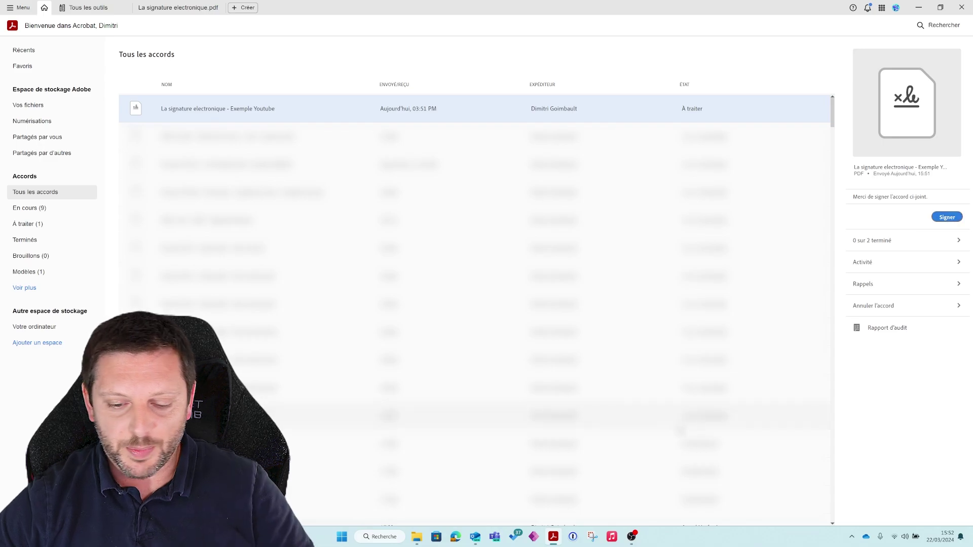
Read both unread Adobe Sign e-mails in Outlook and follow the request's review-and-sign link.
left_click(478, 541)
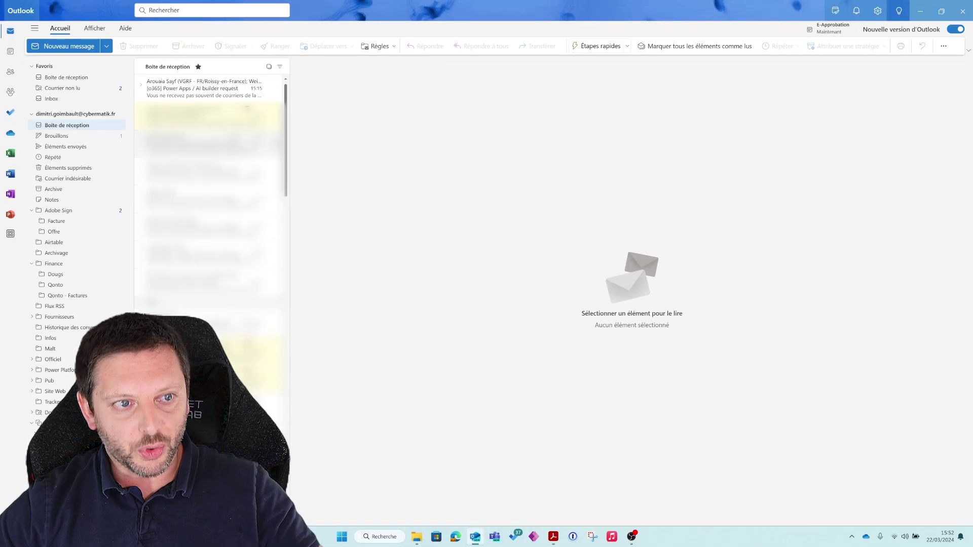
left_click(84, 86)
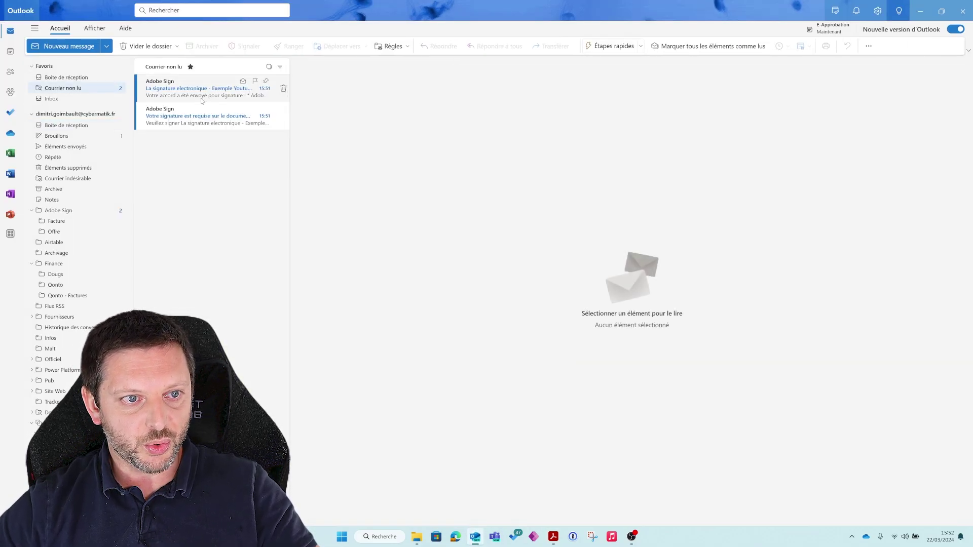
left_click(190, 119)
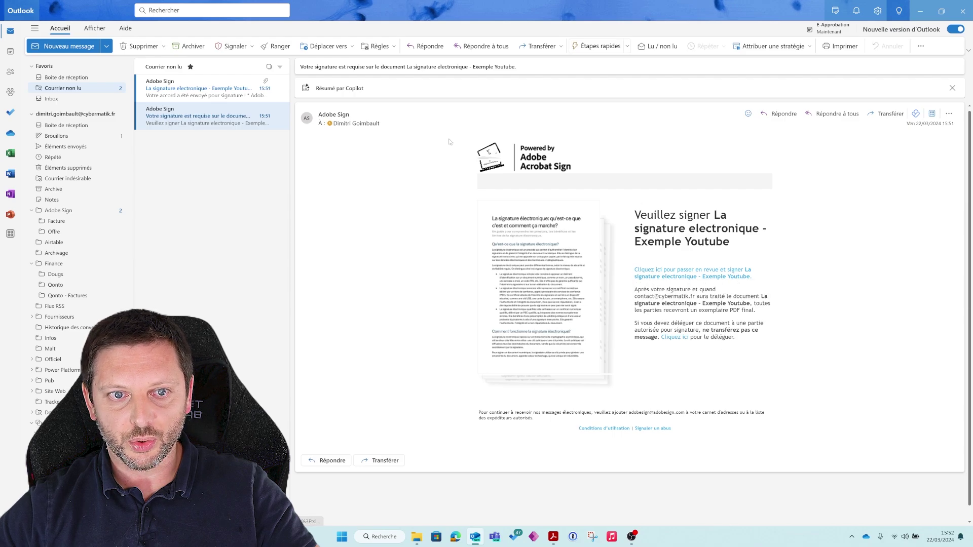
left_click(208, 88)
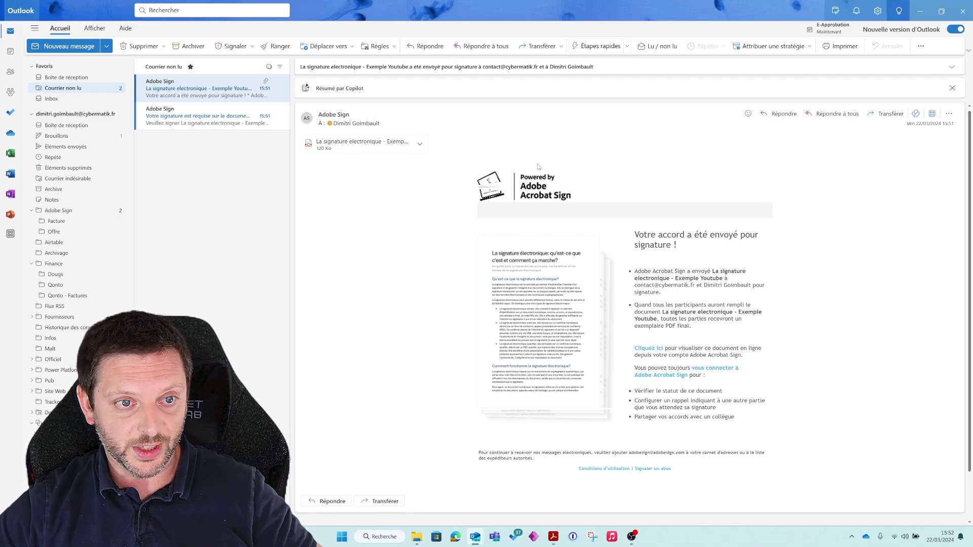
left_click(230, 117)
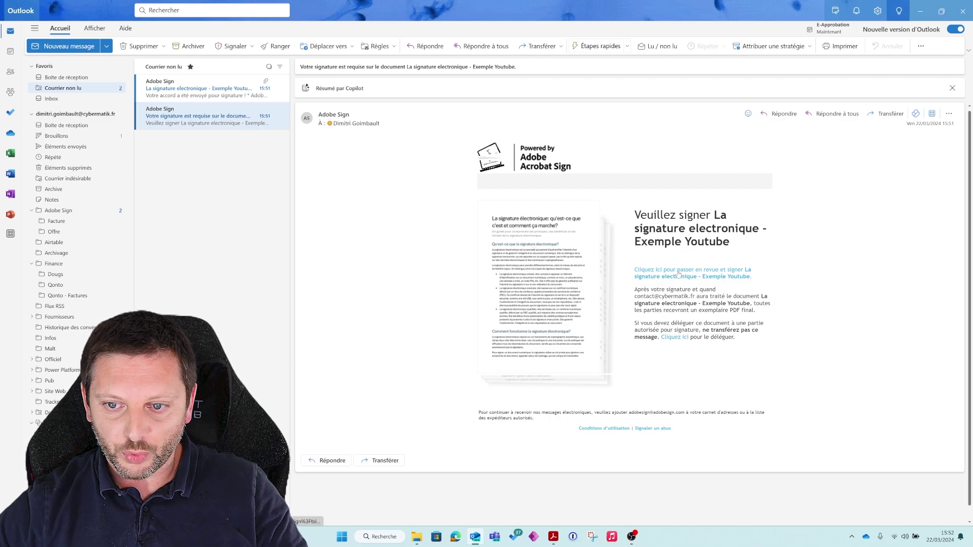
left_click(680, 270)
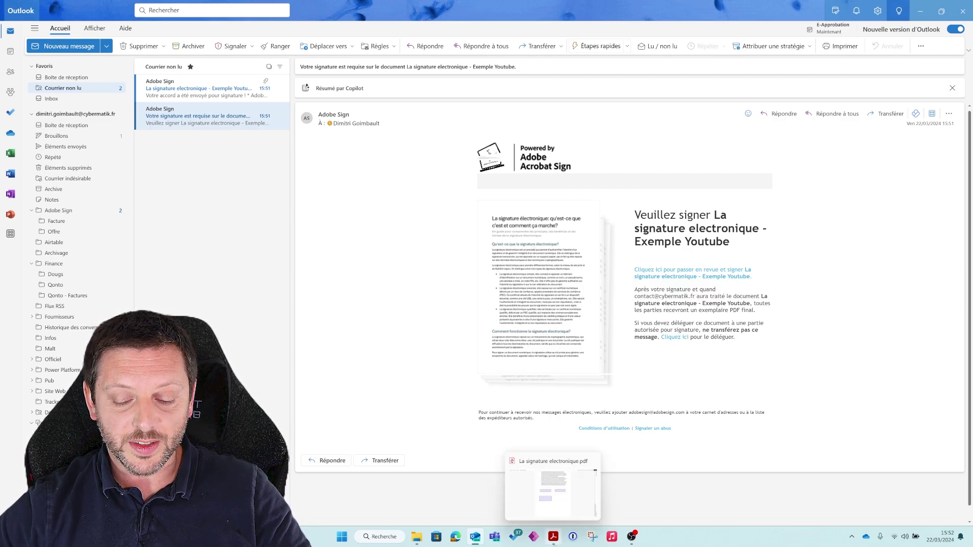
left_click(704, 278)
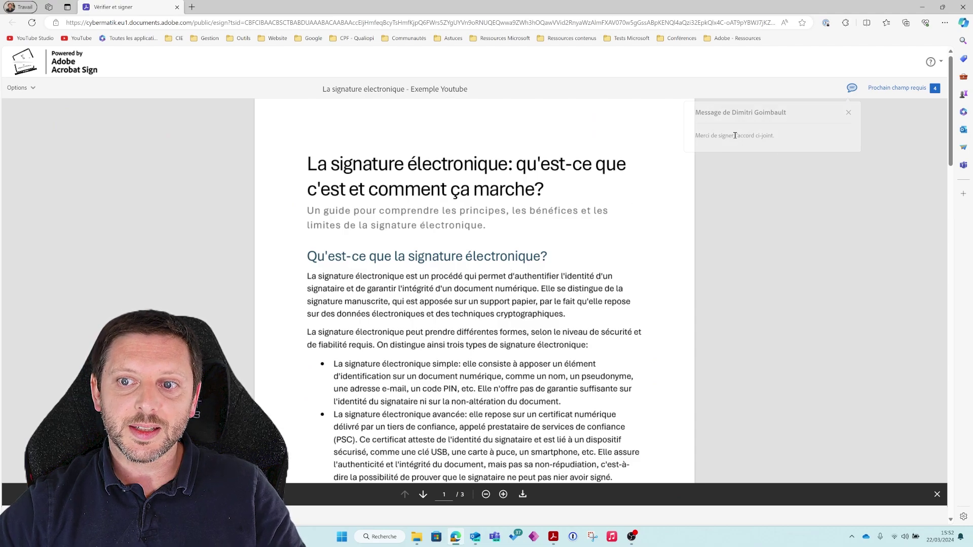
Fill both Initiales fields and enter 'C'est Ok pour moi.' in the text field.
scroll(426, 237, "down", 9)
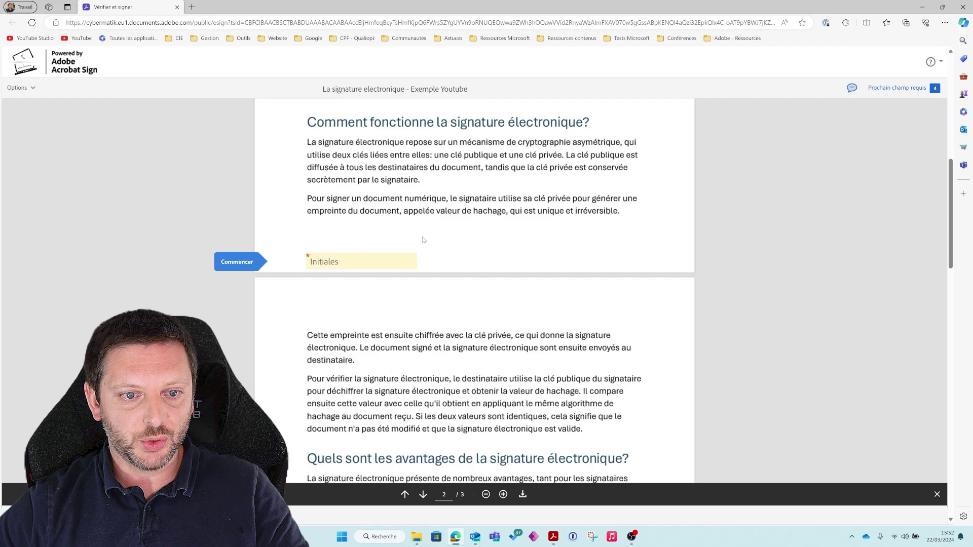
left_click(343, 279)
scroll(454, 284, "down", 10)
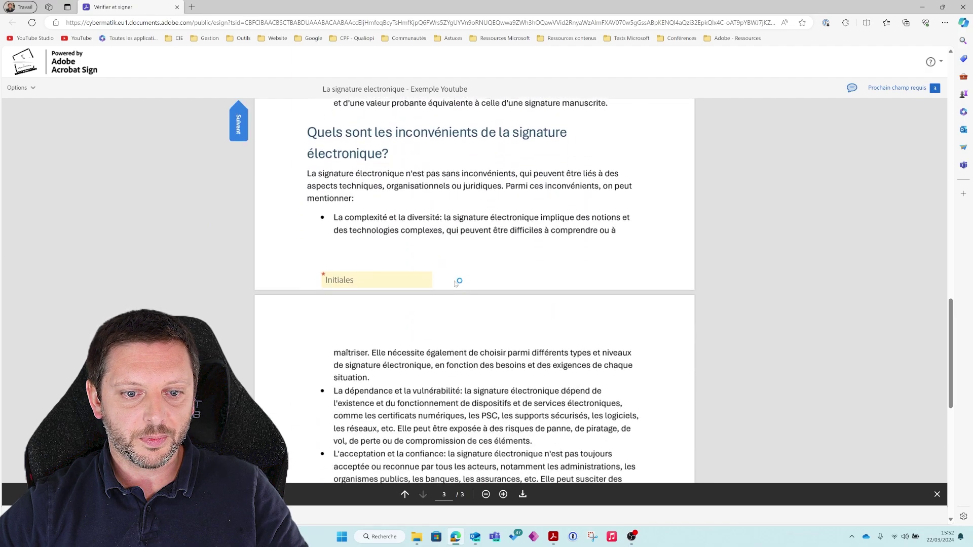
left_click(410, 272)
scroll(408, 270, "down", 5)
scroll(401, 254, "up", 3)
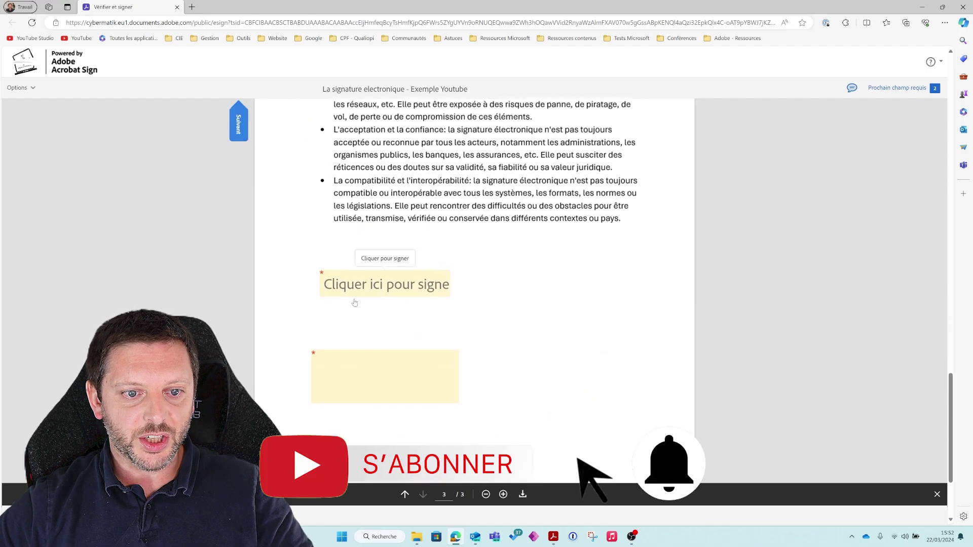
left_click(336, 390)
type("C'")
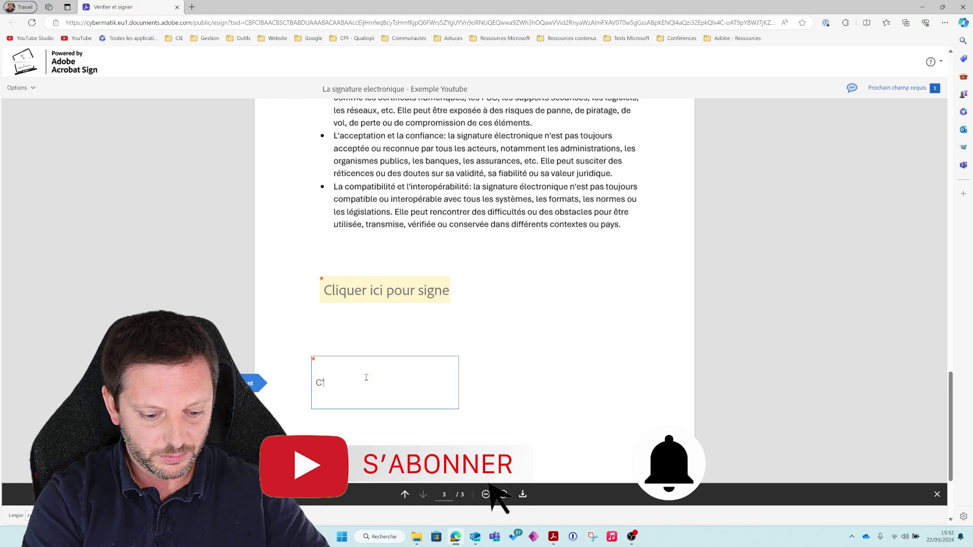
type("est Ok po")
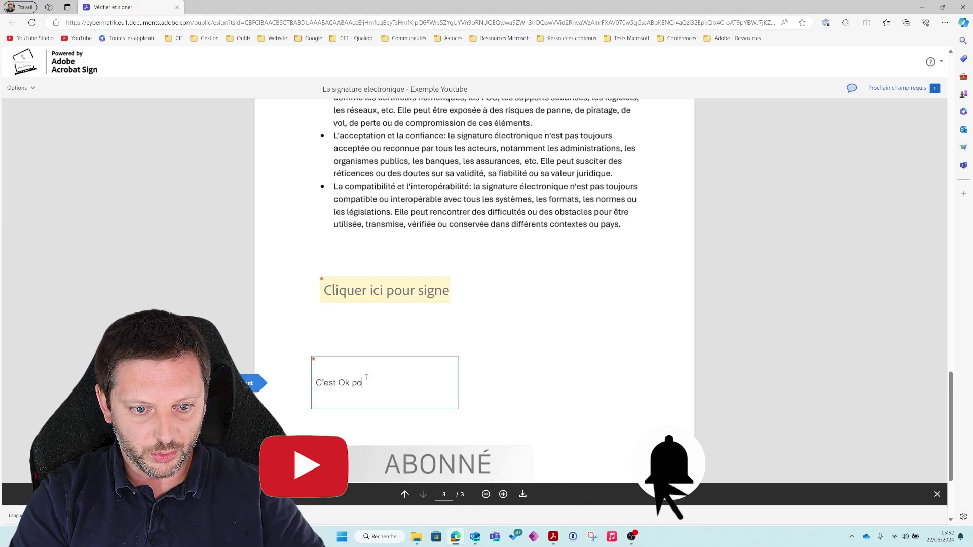
type("ur pour")
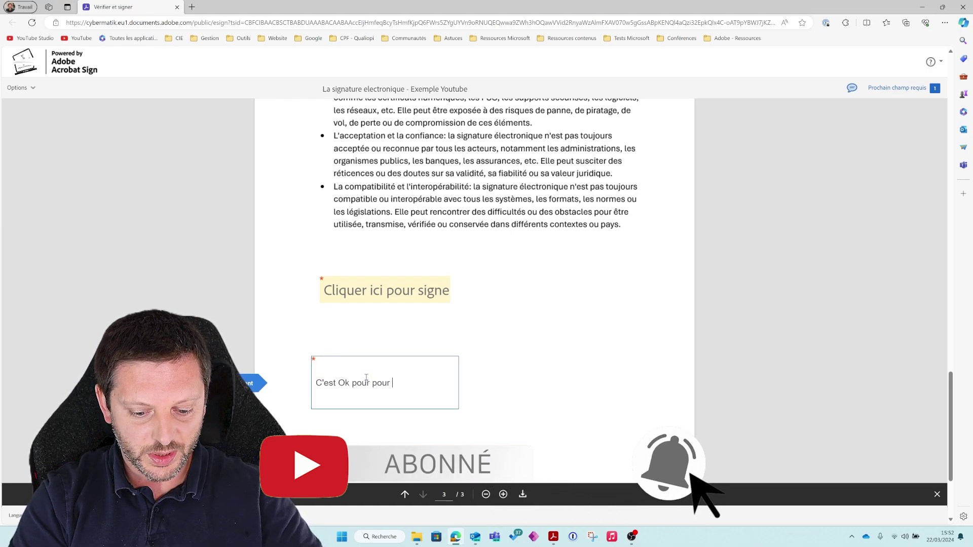
key("BackSpace")
key("BackSpace")
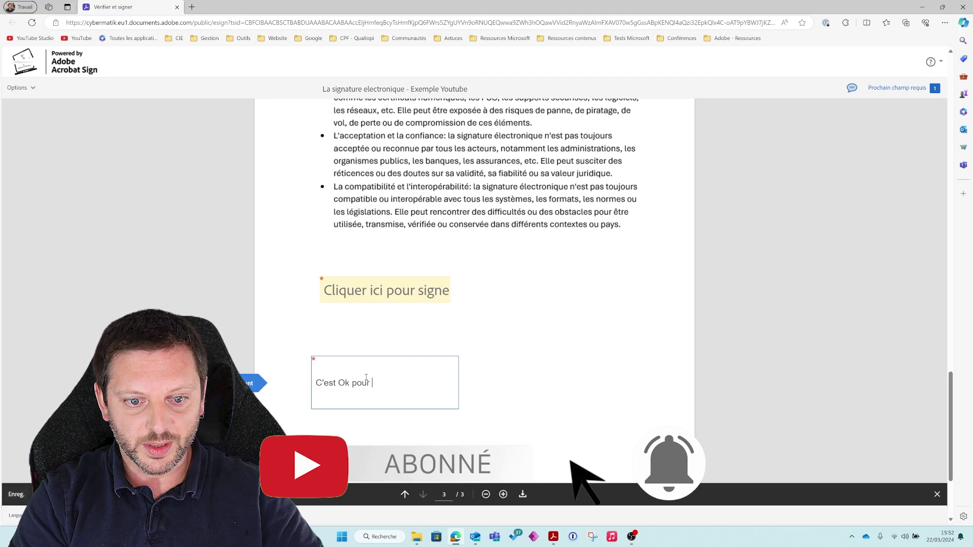
type("moi.")
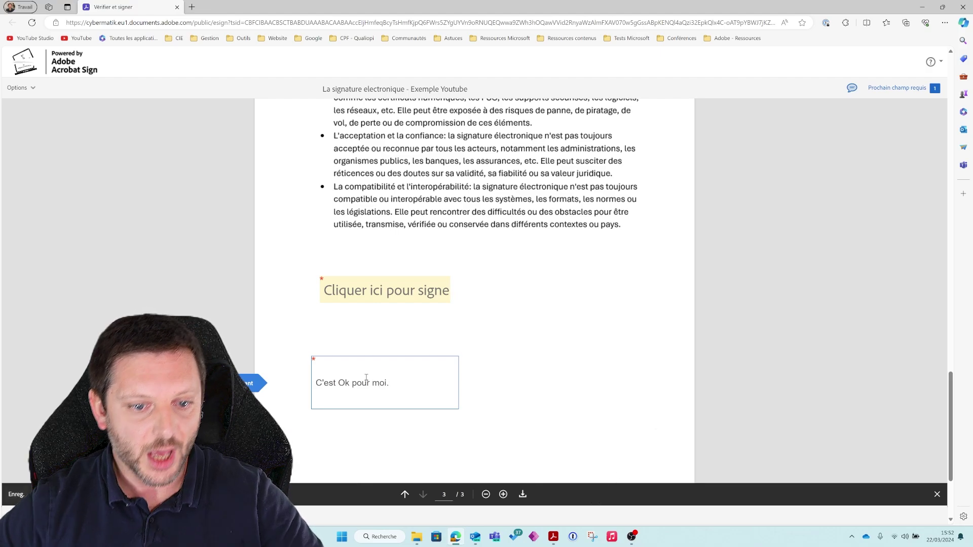
Sign the signature field, submit the document, and close the browser.
left_click(394, 299)
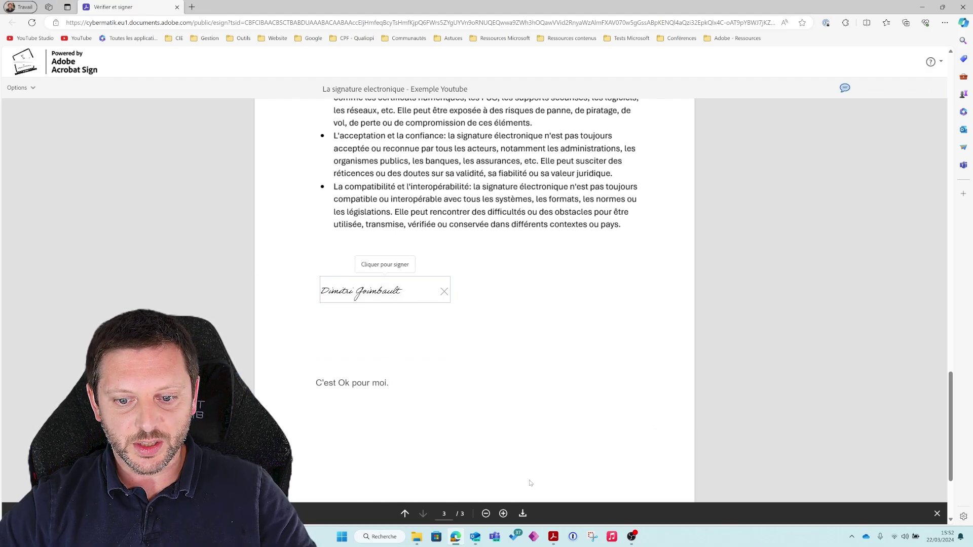
left_click(588, 504)
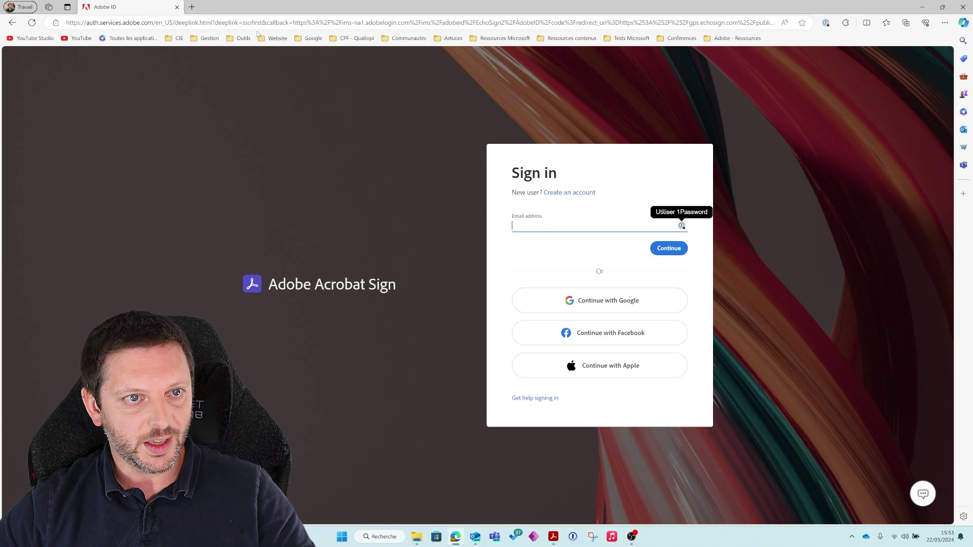
left_click(177, 7)
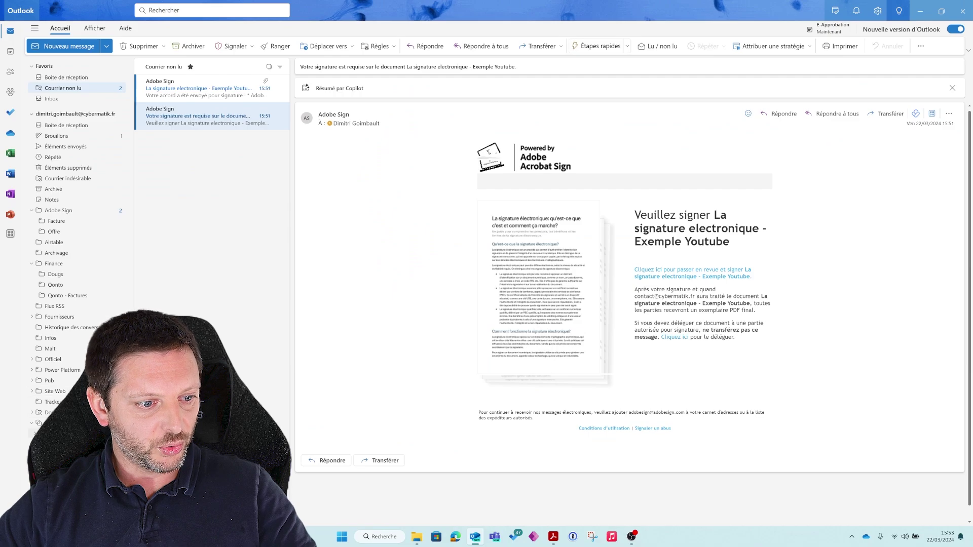
Open the 'Signature requested on' e-mail in Boîte de réception and follow its Review and sign link.
left_click(66, 77)
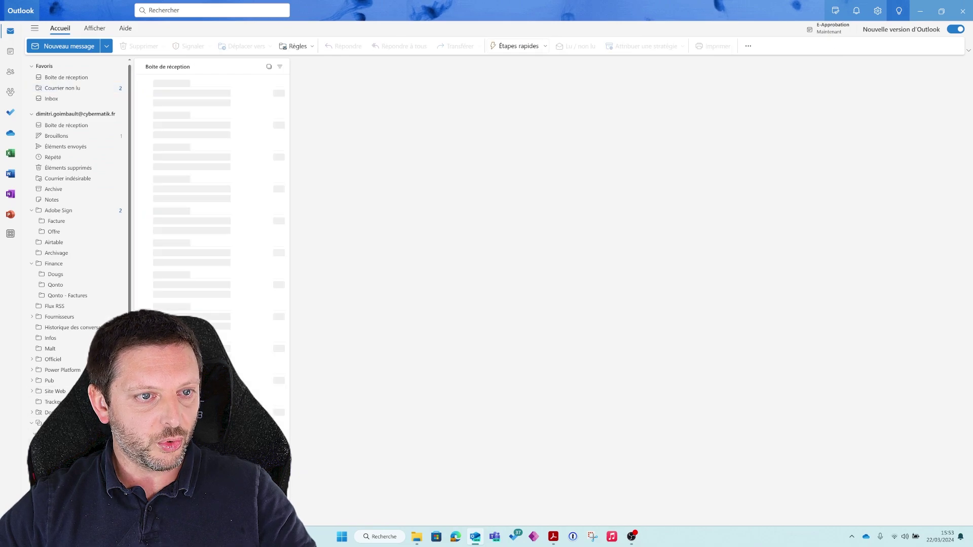
left_click(182, 86)
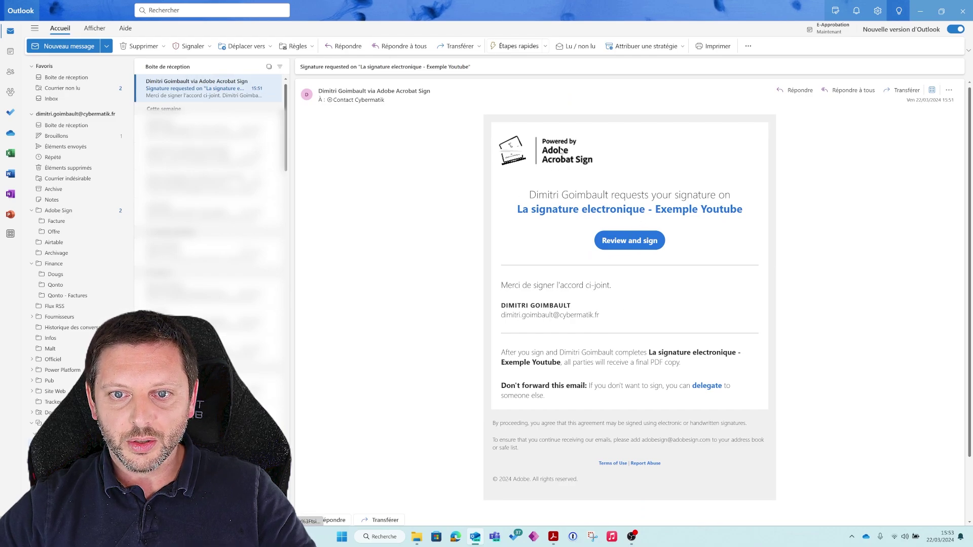
left_click(635, 242)
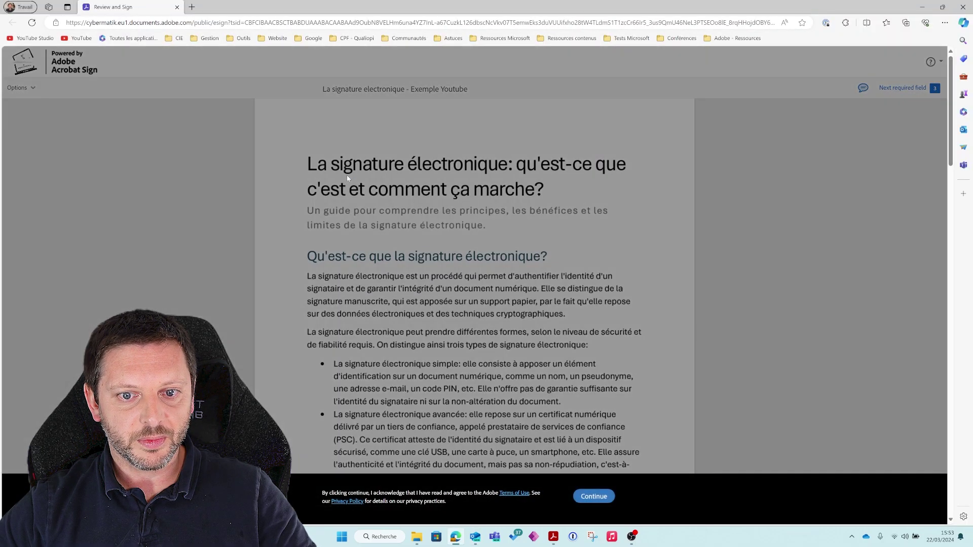
Accept the terms and fill the page 1 Initials field with 'CC'.
left_click(590, 495)
scroll(439, 432, "down", 10)
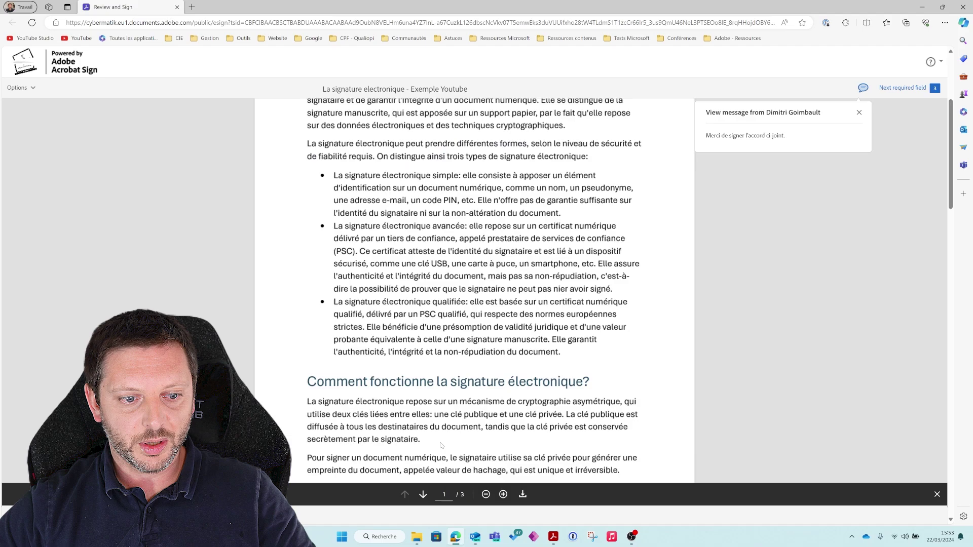
scroll(439, 432, "up", 6)
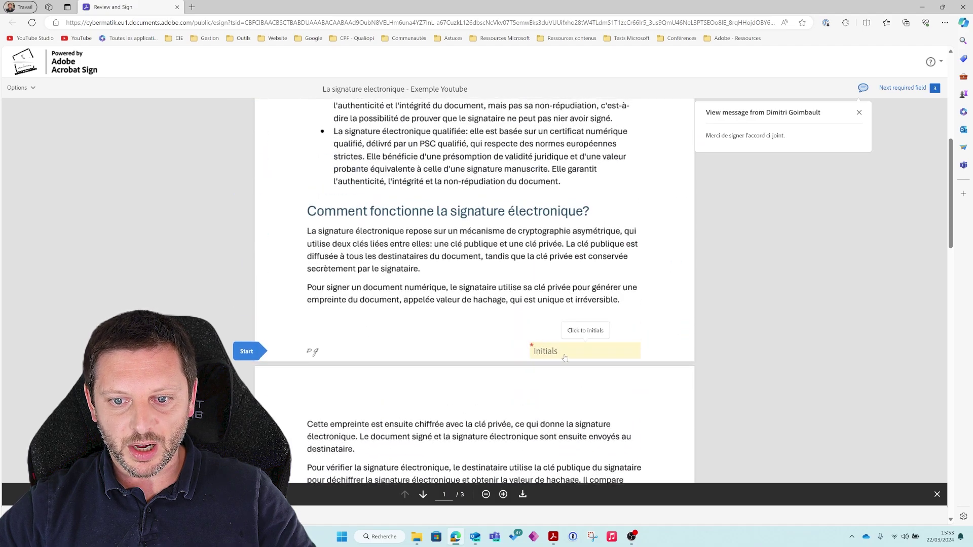
left_click(564, 354)
left_click(474, 146)
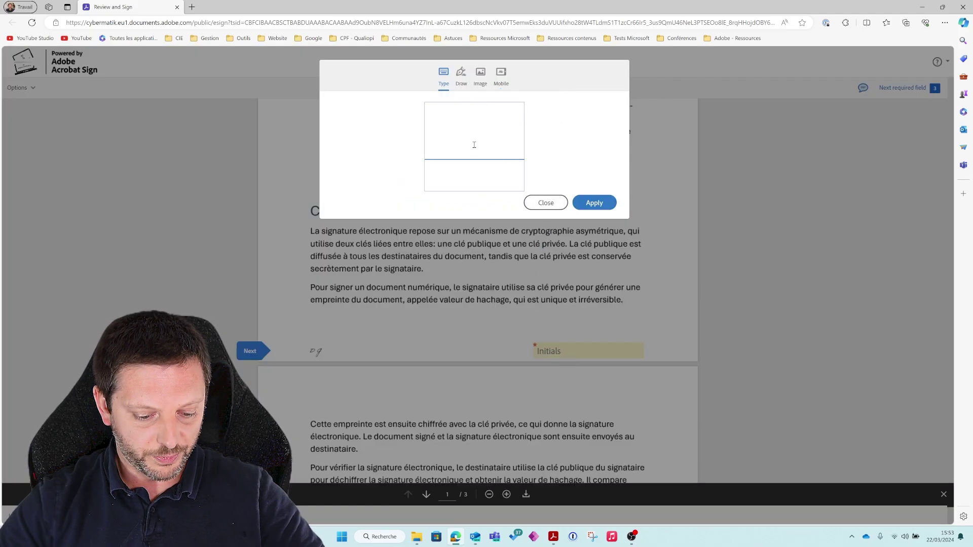
type("CC")
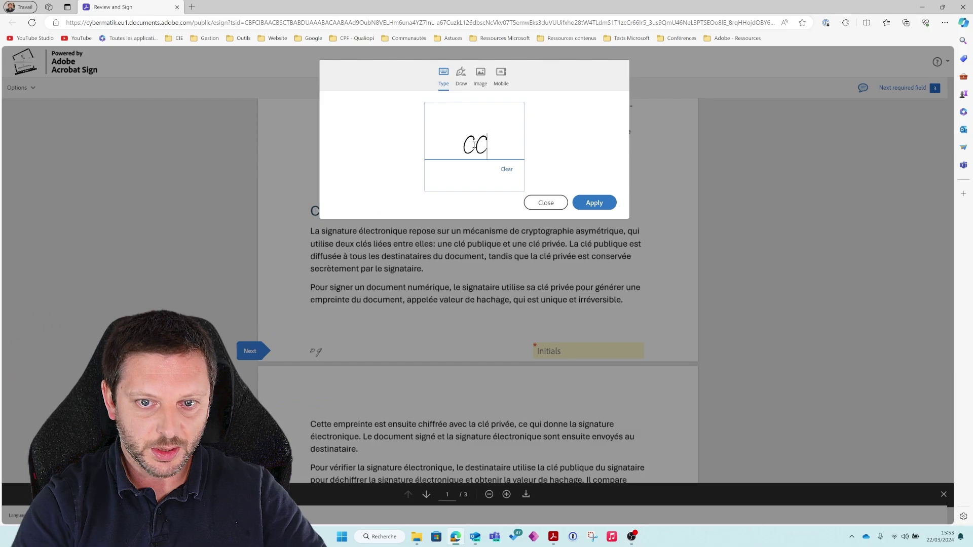
left_click(594, 203)
Apply the signature to the empty sign field, finish with Click to Sign, and close the page.
scroll(598, 328, "down", 8)
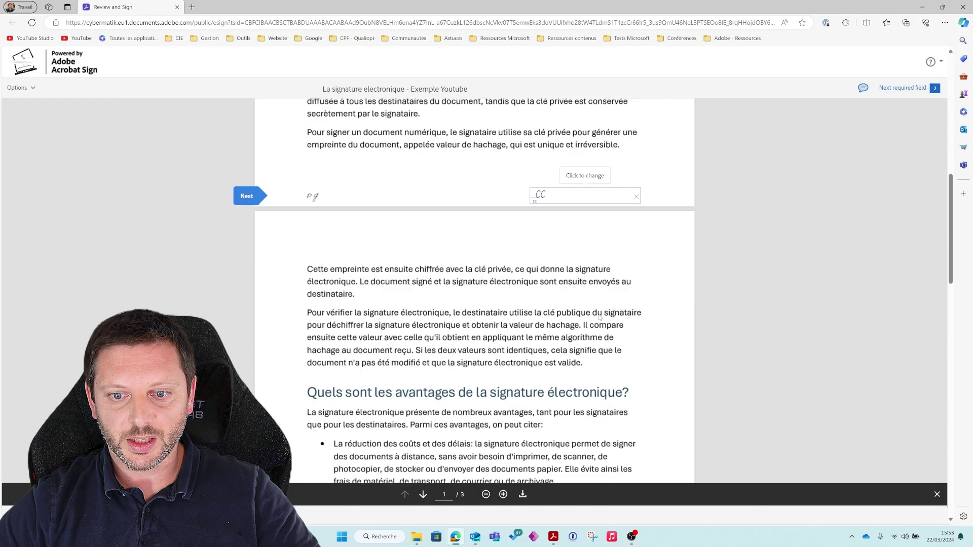
scroll(598, 329, "down", 3)
scroll(507, 329, "down", 7)
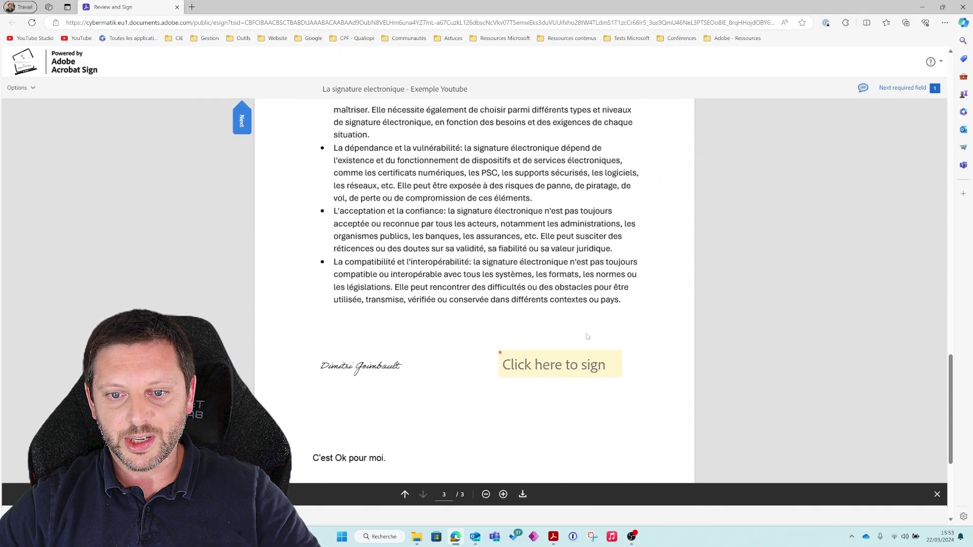
left_click(564, 310)
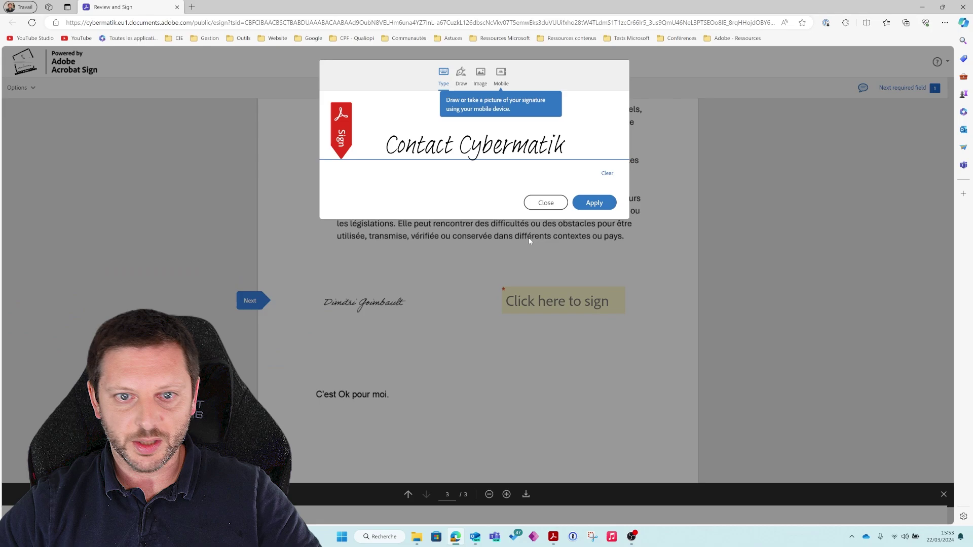
left_click(595, 203)
scroll(617, 407, "down", 3)
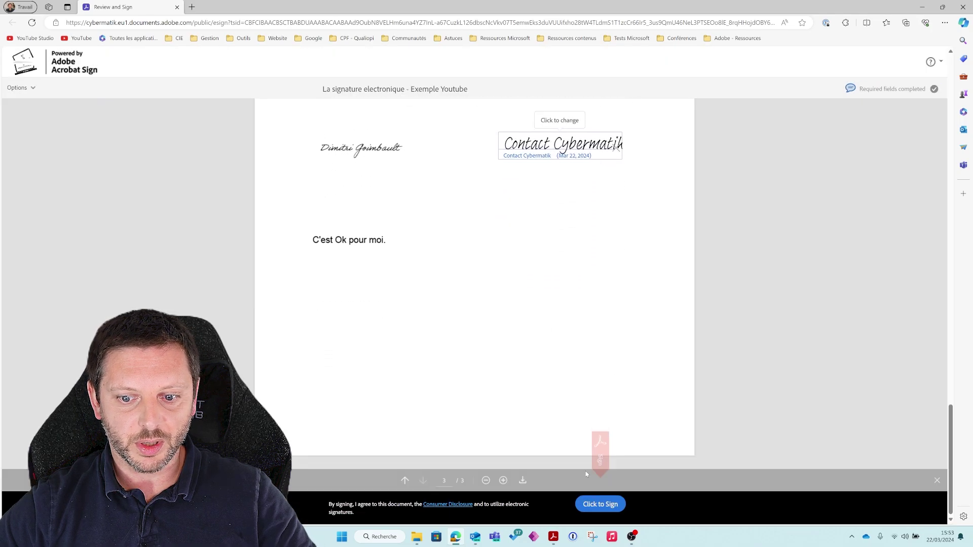
left_click(601, 501)
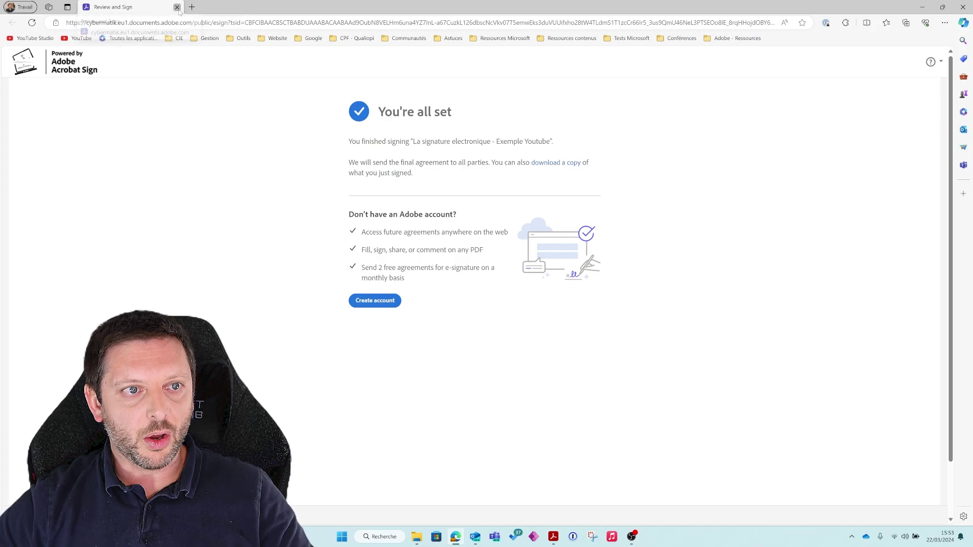
left_click(177, 7)
Find the signed-and-filed confirmation in unread mail and download its signed PDF attachment.
left_click(105, 88)
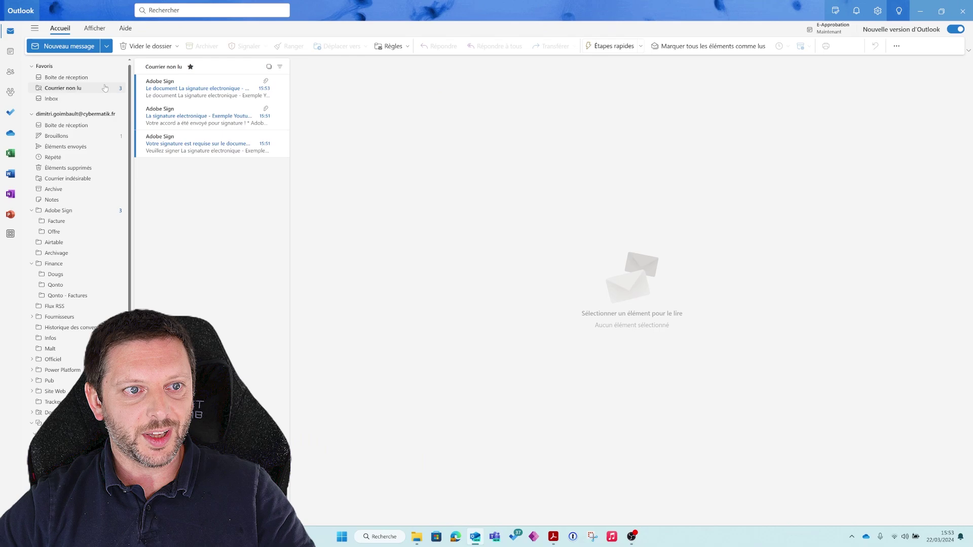
left_click(208, 88)
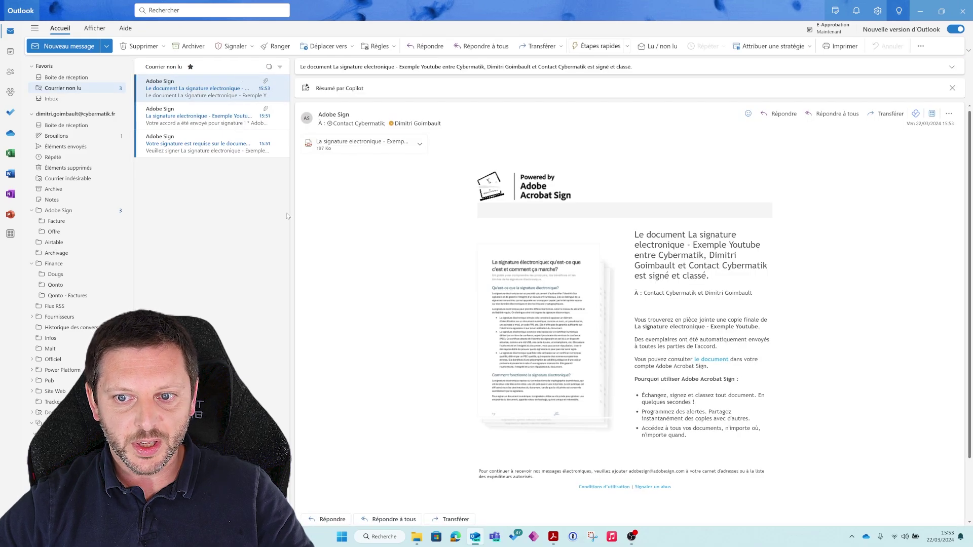
left_click(203, 147)
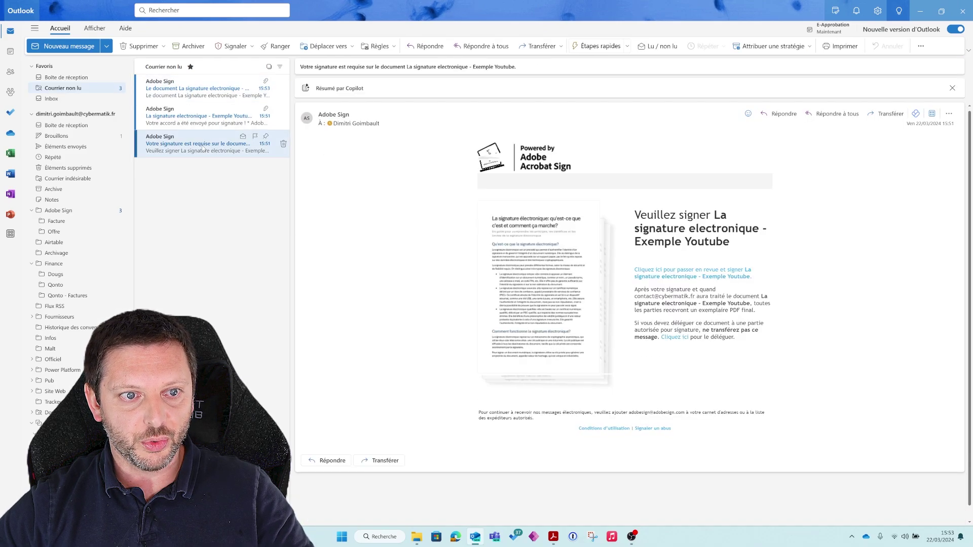
left_click(196, 126)
left_click(198, 88)
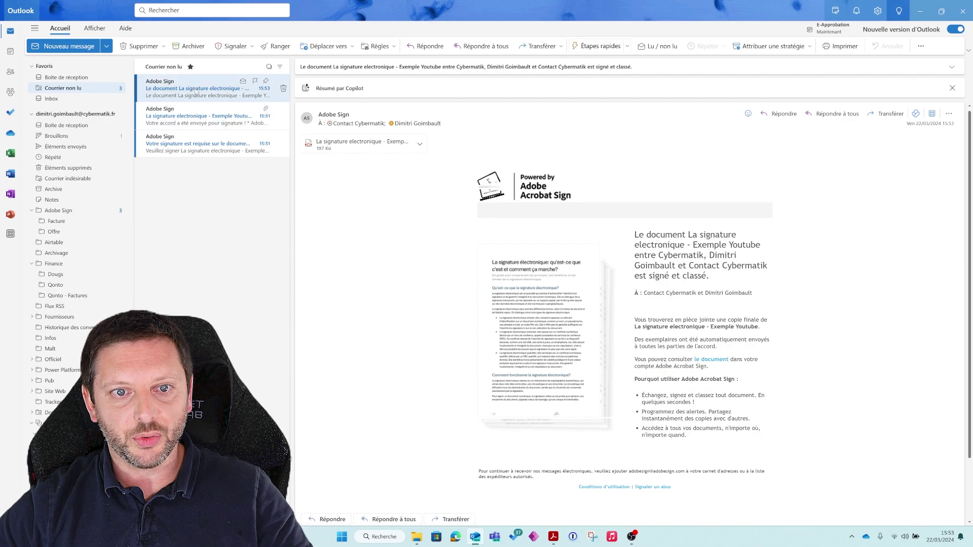
left_click_drag(715, 279, 634, 236)
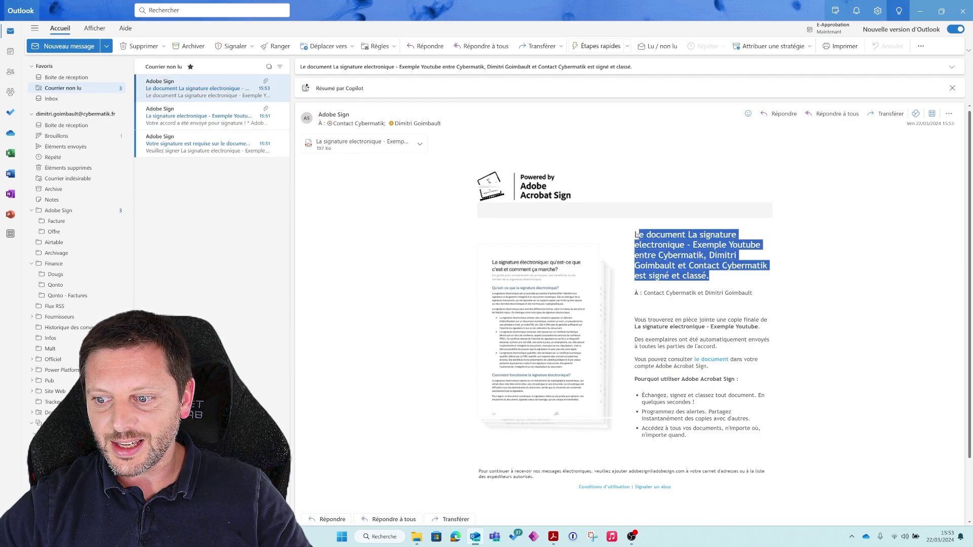
left_click(420, 144)
left_click(362, 191)
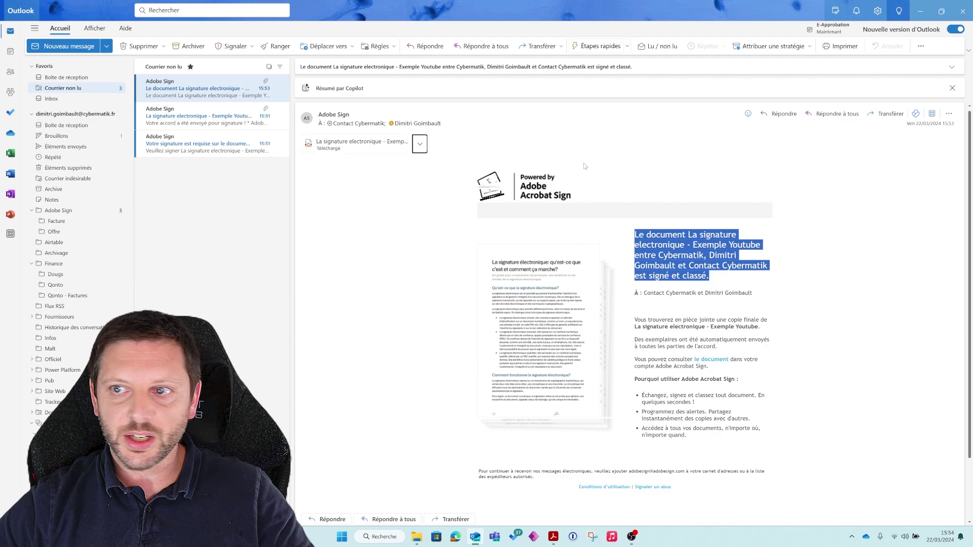
Open the downloaded PDF maximized, scroll to the page 4 audit report, then close it.
left_click(844, 52)
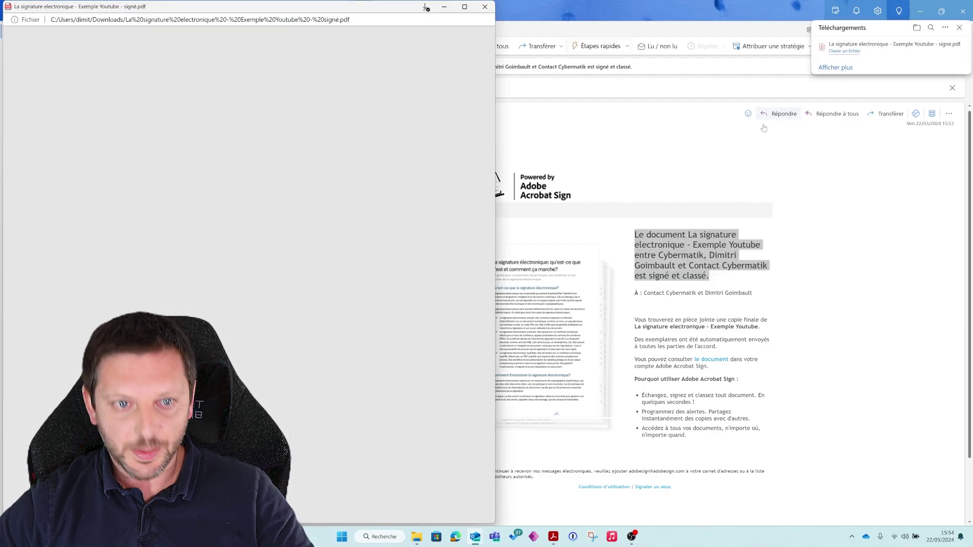
left_click(464, 6)
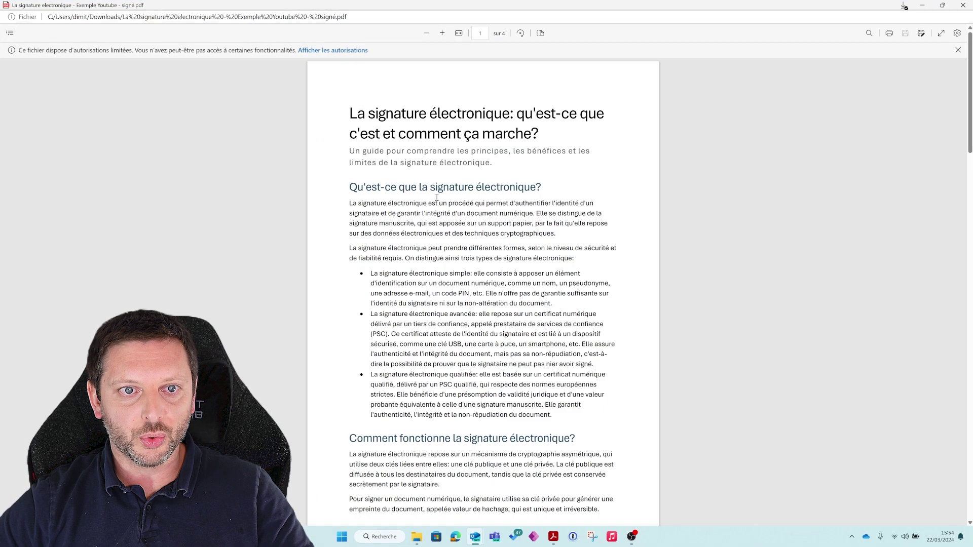
scroll(453, 253, "down", 10)
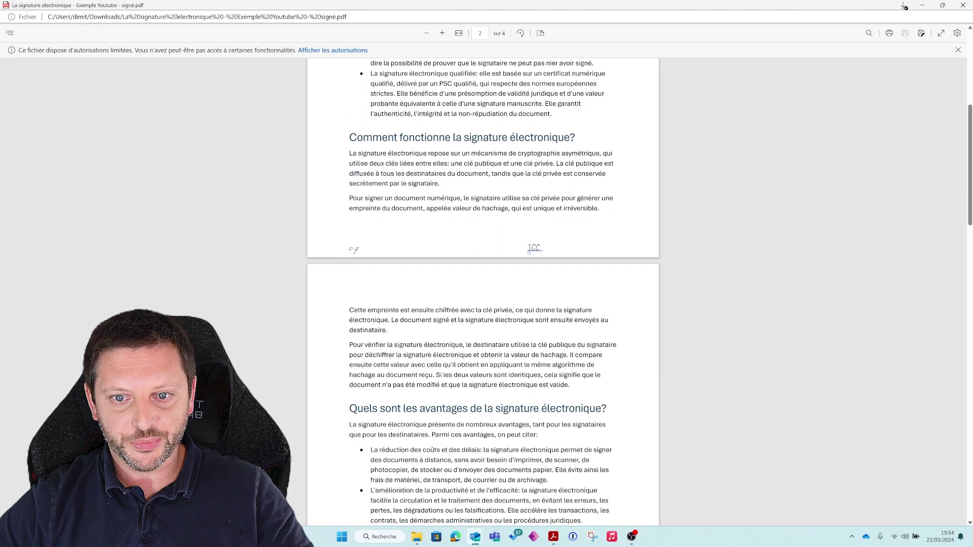
scroll(499, 264, "down", 10)
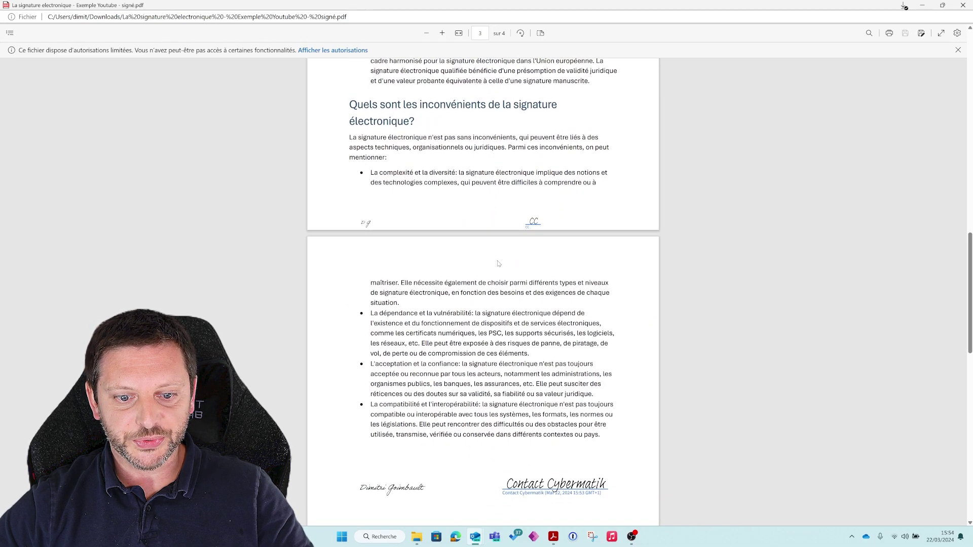
scroll(498, 264, "down", 4)
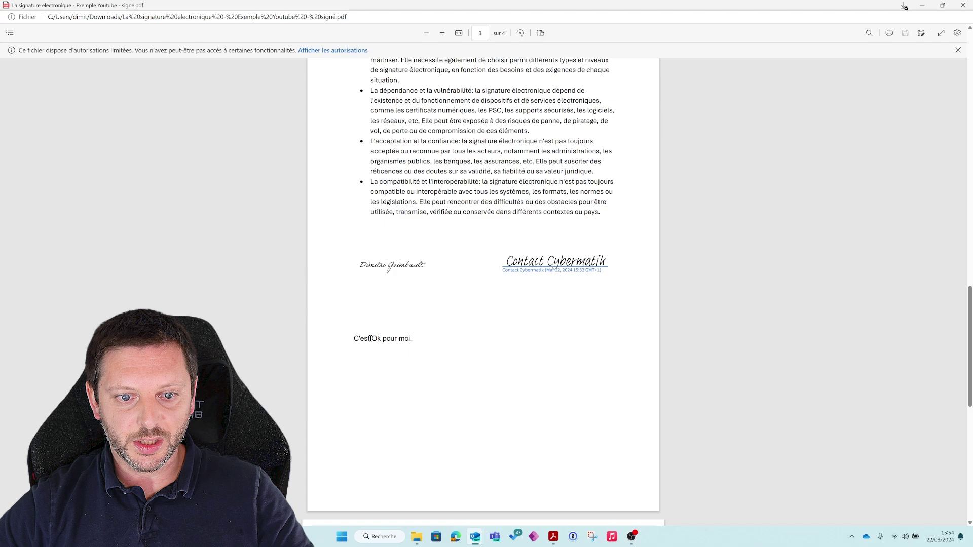
scroll(371, 339, "down", 8)
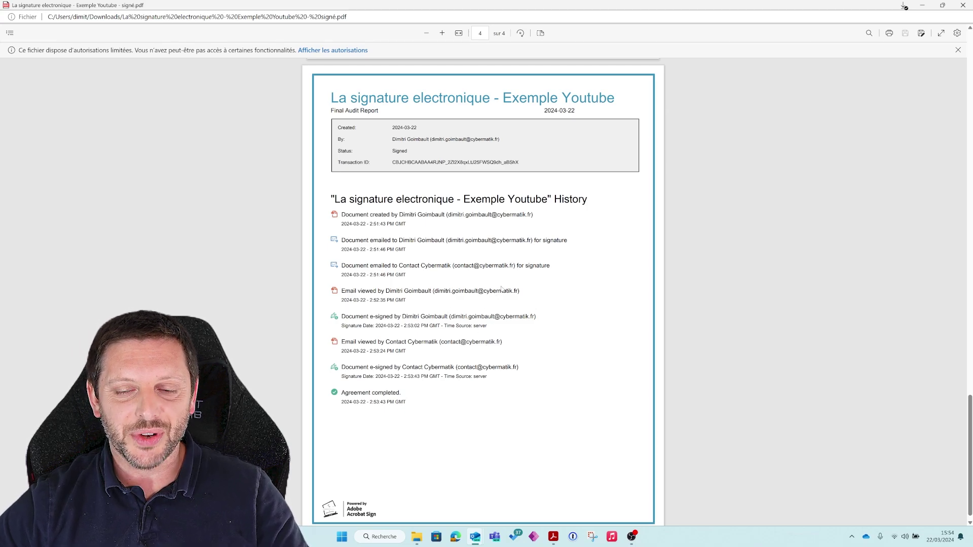
scroll(501, 289, "down", 1)
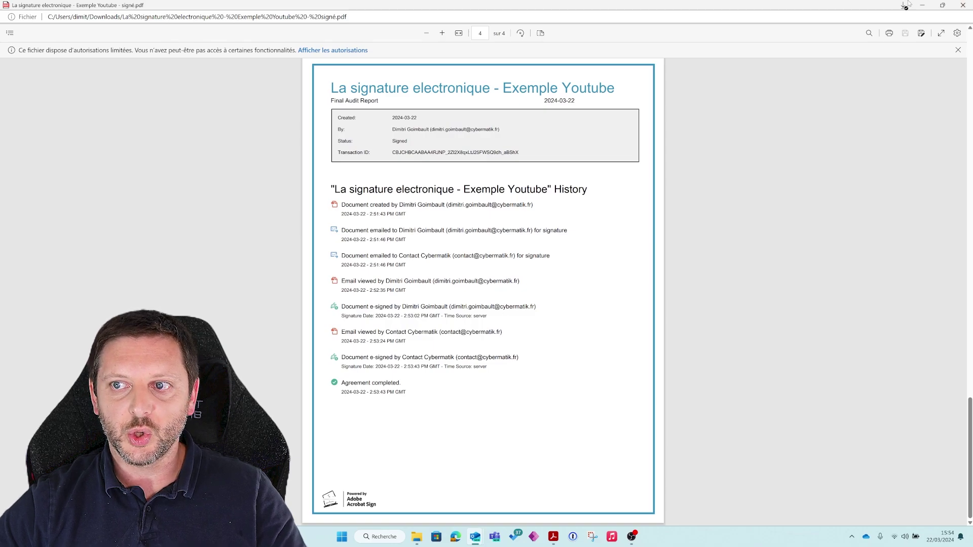
left_click(963, 5)
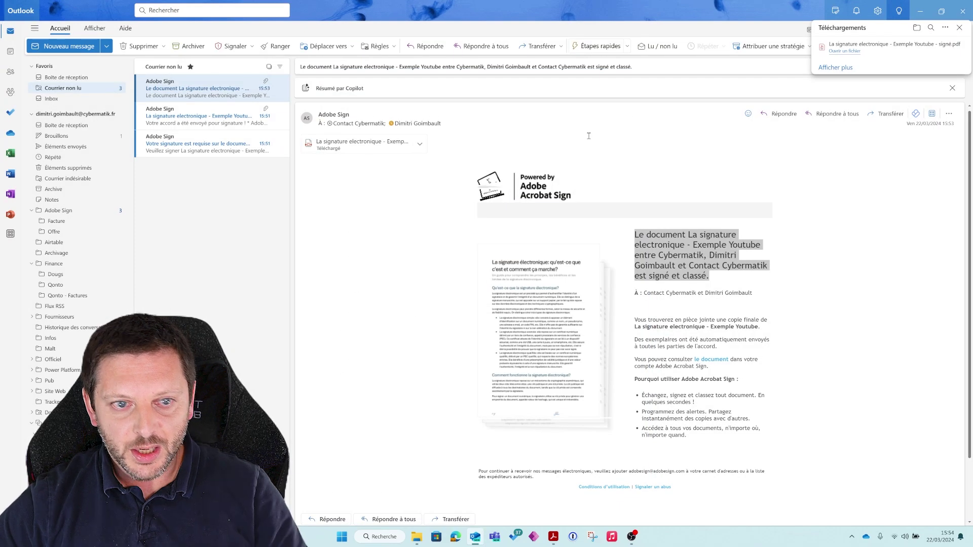
Return to the inbox, then close Outlook and the Adobe Acrobat window.
left_click(444, 262)
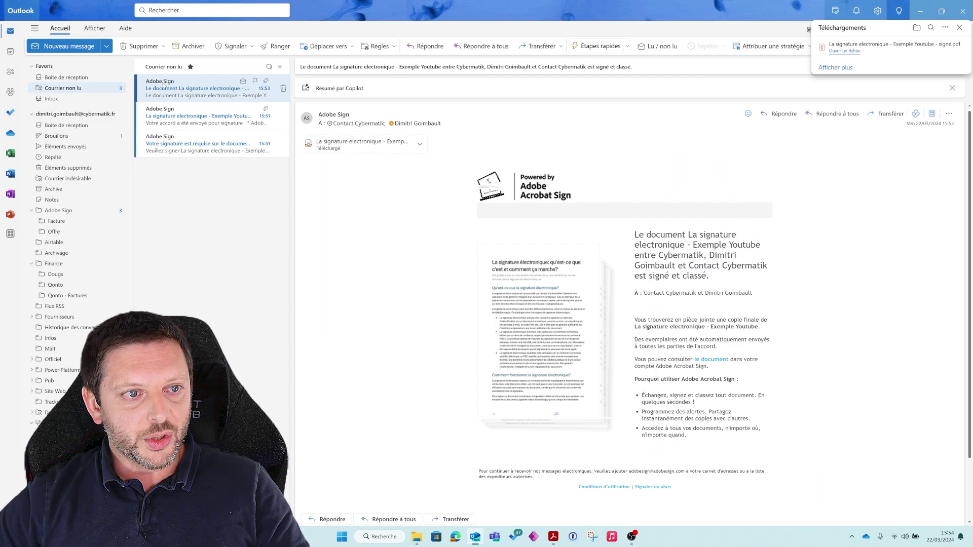
left_click(109, 77)
left_click(961, 13)
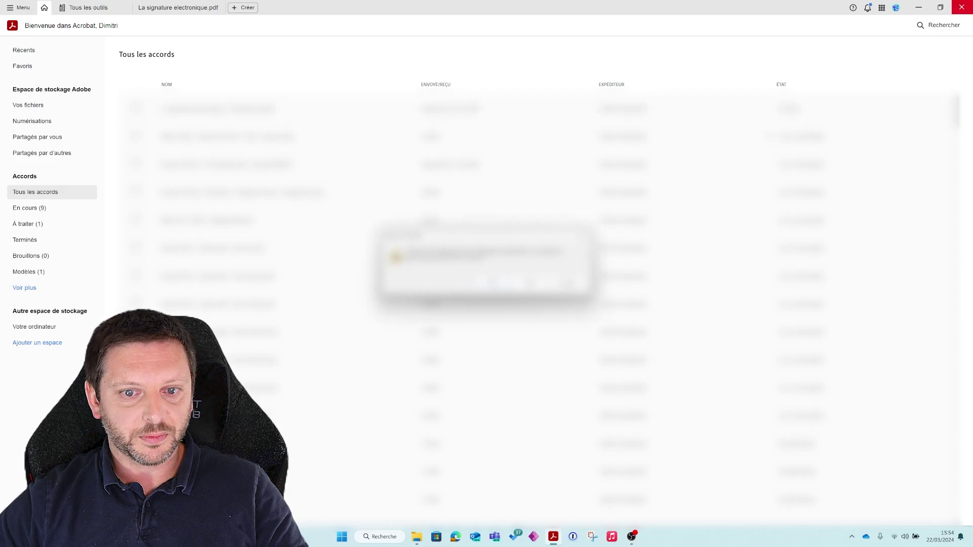
left_click(529, 283)
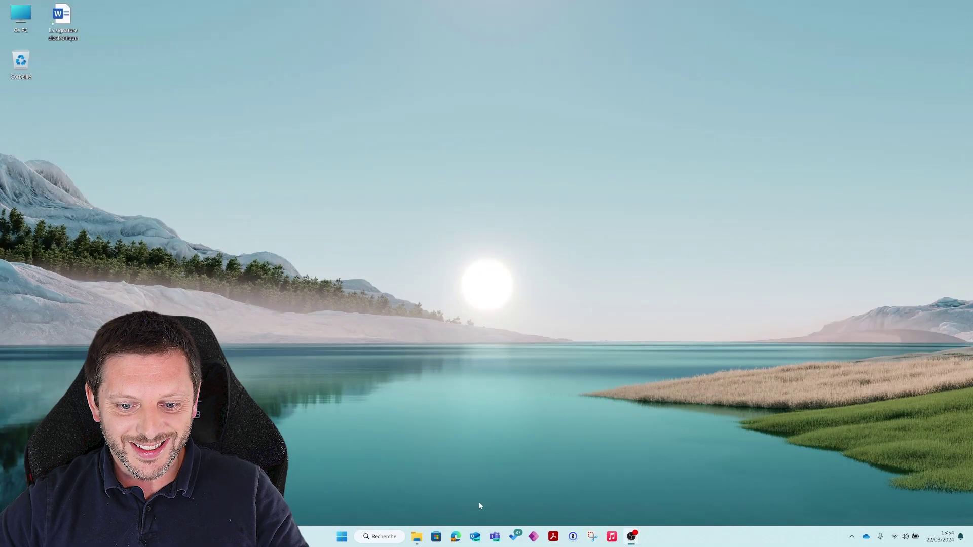
Open 'La signature électronique' from its desktop icon in Word.
double_click(74, 24)
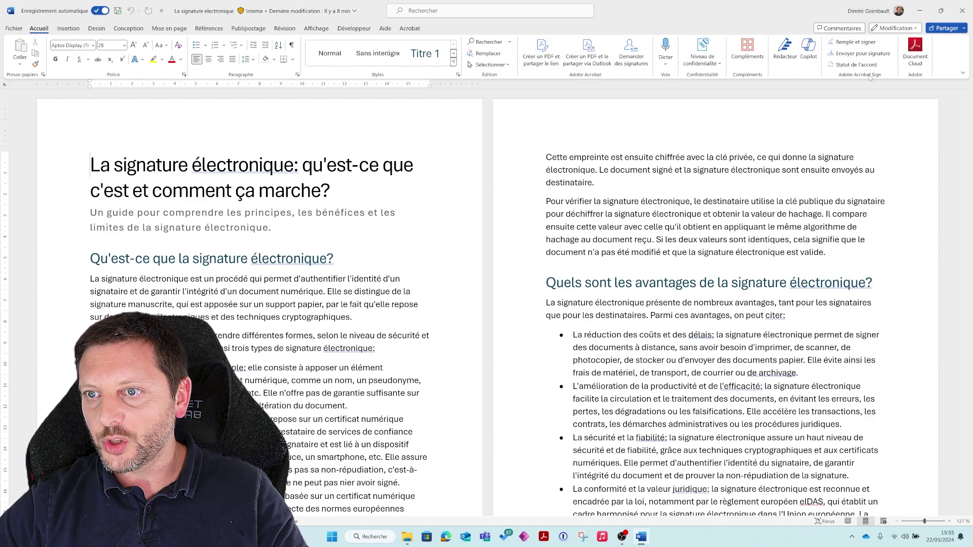
Connect to Acrobat Sign via Envoyer pour signature, add one recipient, continue, then dismiss the request unsent.
left_click(851, 57)
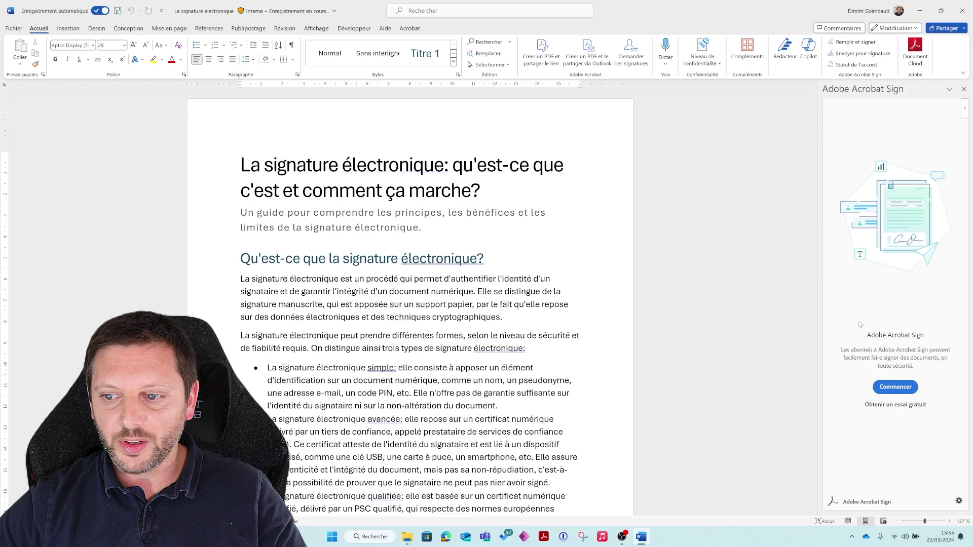
left_click(885, 389)
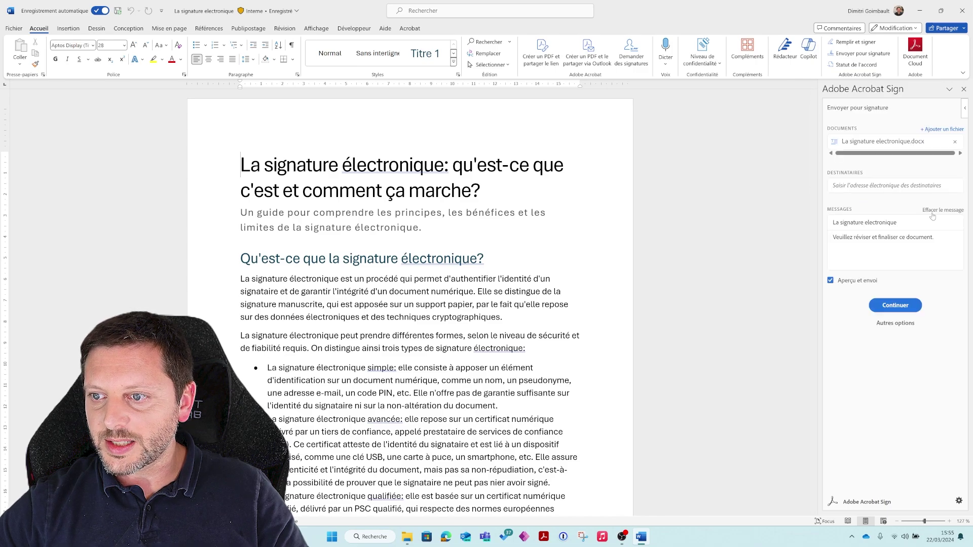
left_click(867, 184)
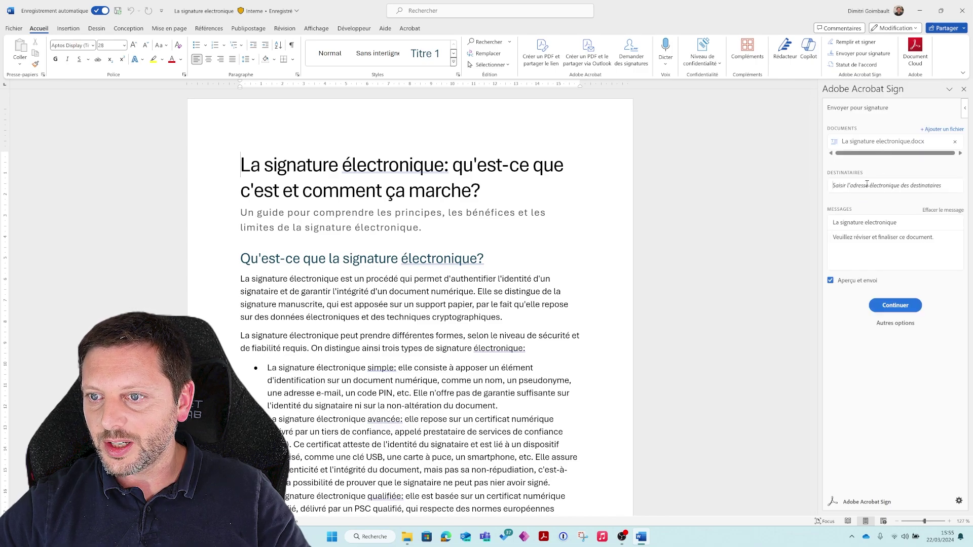
left_click(861, 201)
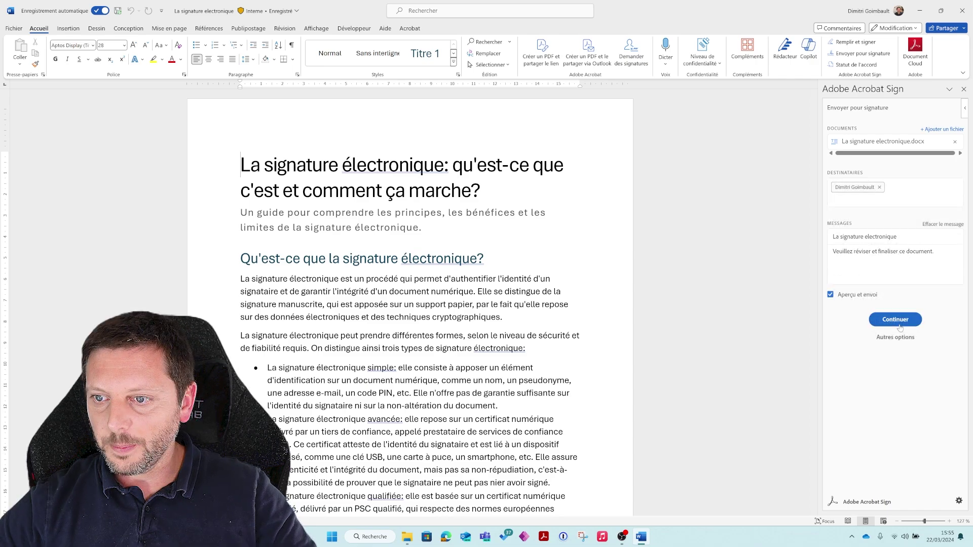
left_click(898, 326)
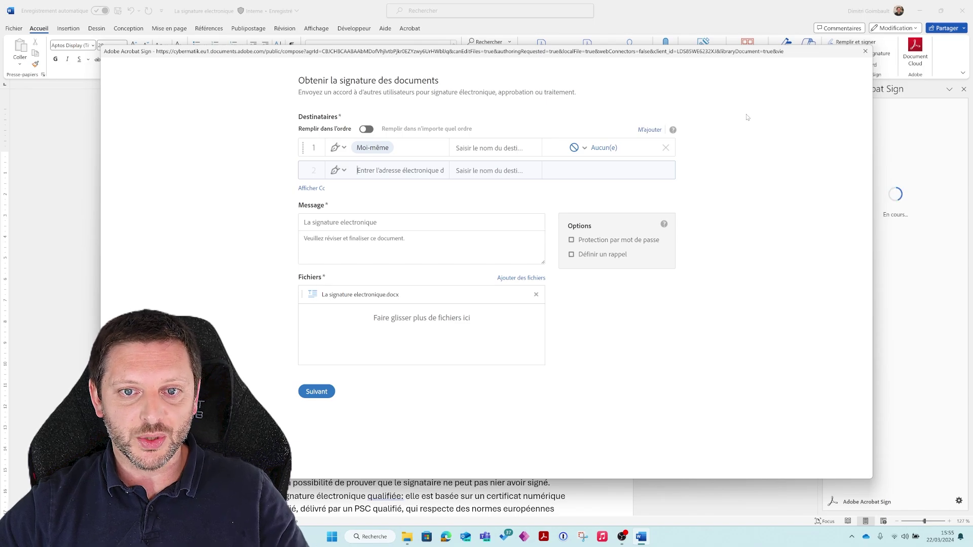
key("Escape")
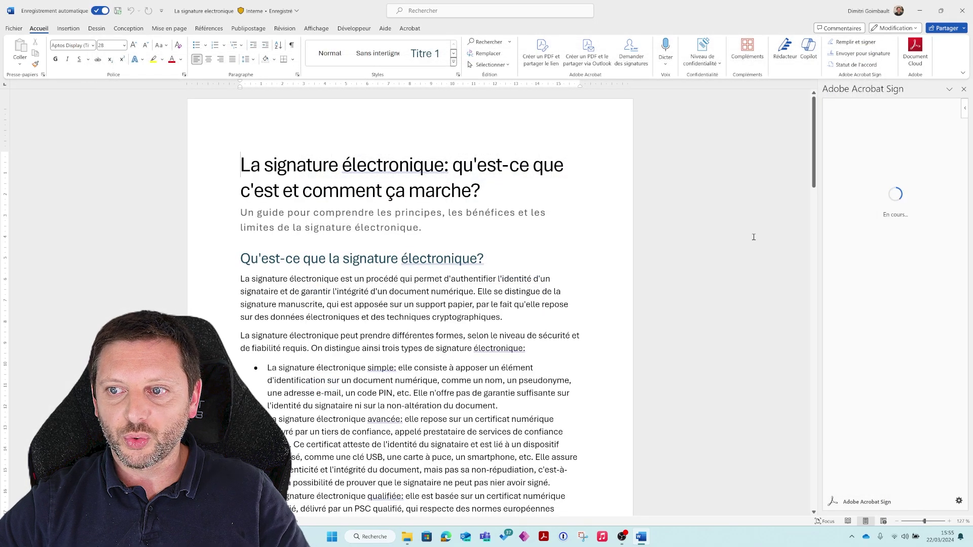